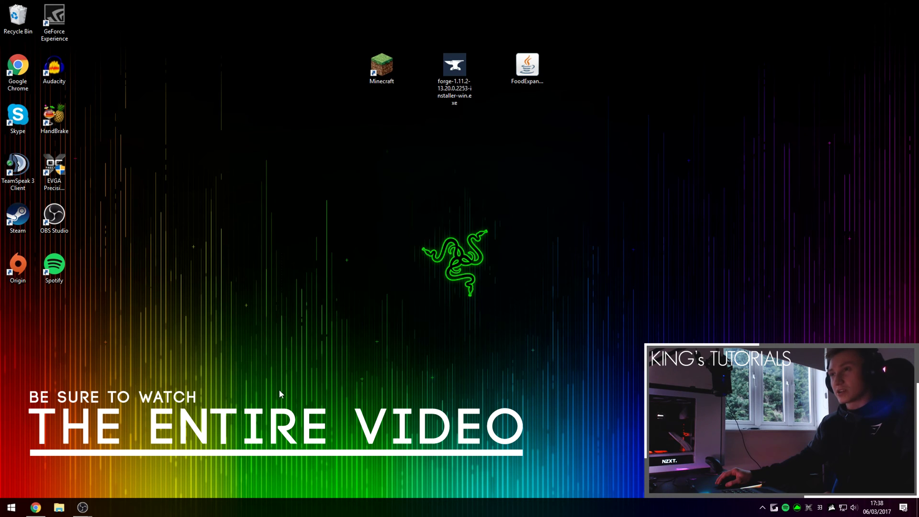
pyautogui.click(527, 68)
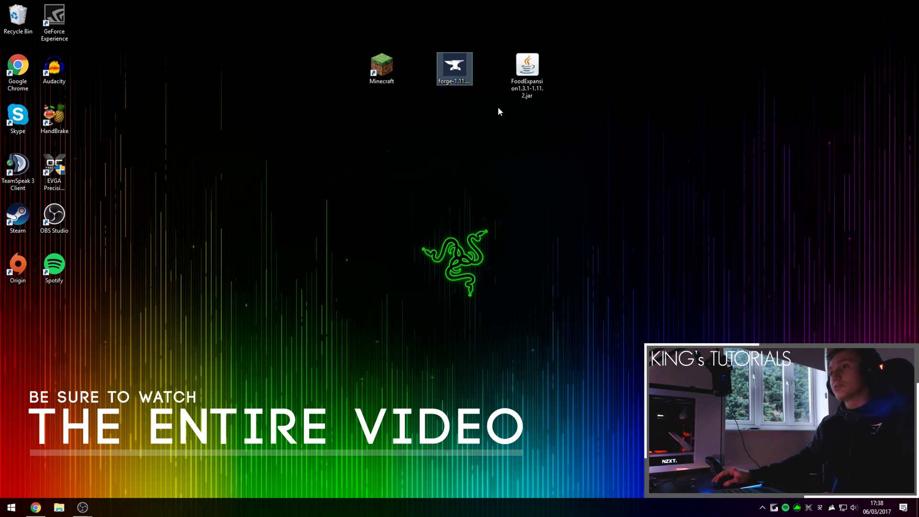
pyautogui.click(463, 71)
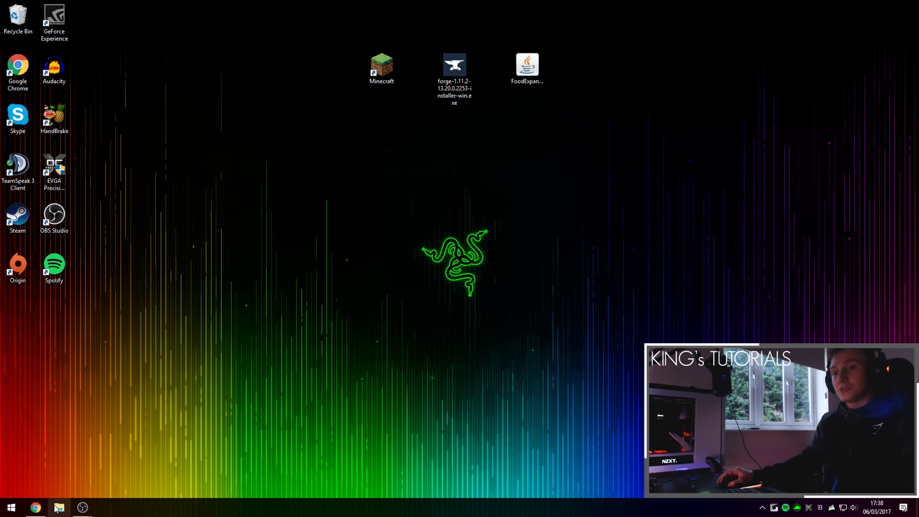
# Switch to Chrome and request the Download Latest installer for Forge 1.11.2 - 13.20.0.2253 from the Minecraft Forge page, skipping the advertisement.
pyautogui.click(36, 508)
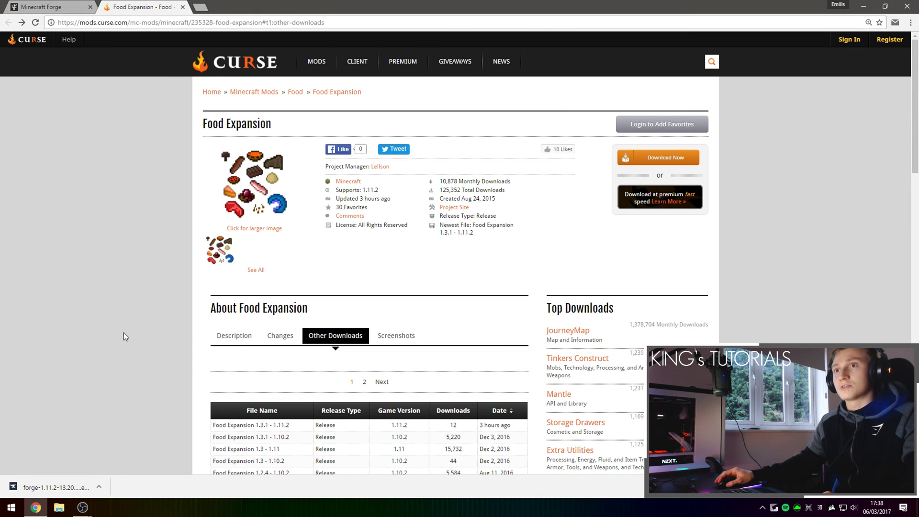
pyautogui.click(39, 7)
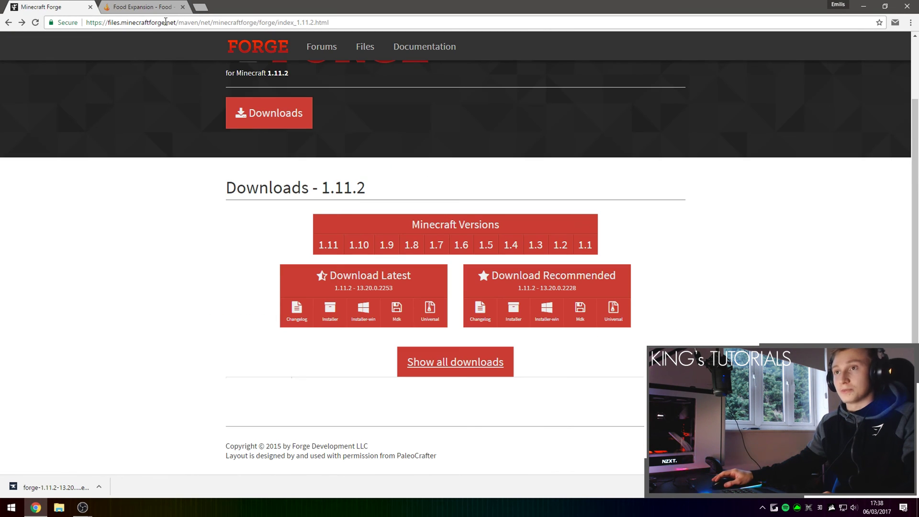
pyautogui.scroll(2, 202, 271)
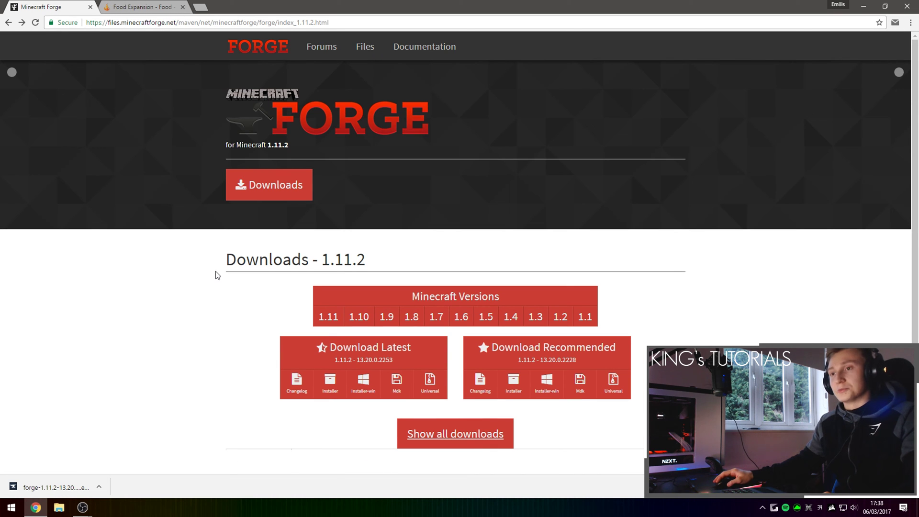
pyautogui.moveTo(219, 266); pyautogui.dragTo(374, 266)
pyautogui.click(376, 268)
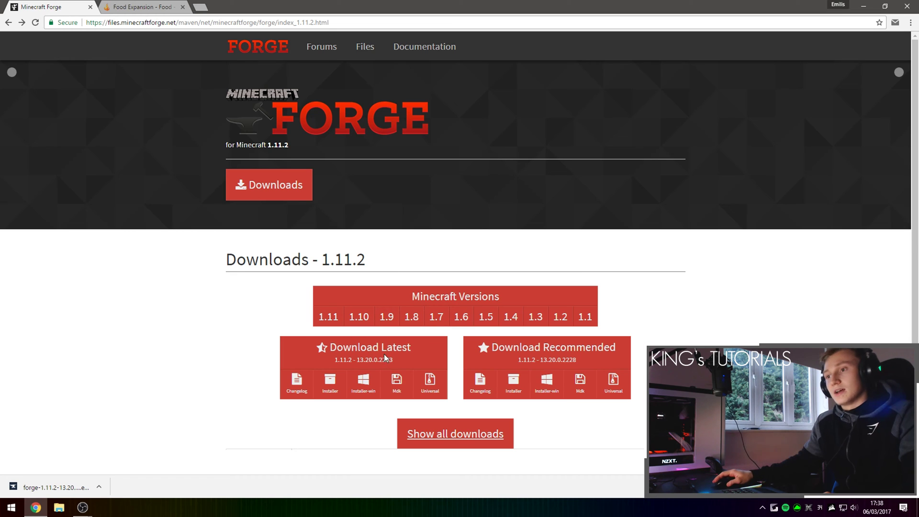
pyautogui.moveTo(395, 359); pyautogui.dragTo(382, 363)
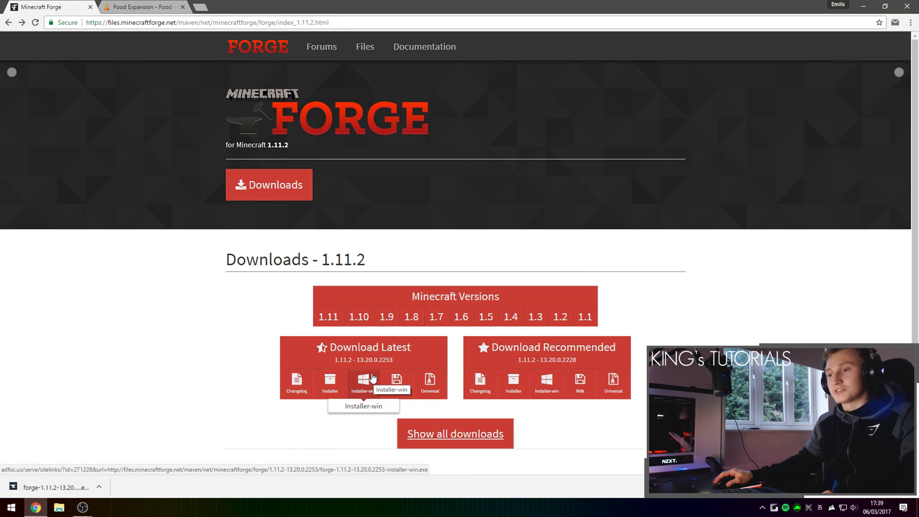
pyautogui.click(343, 381)
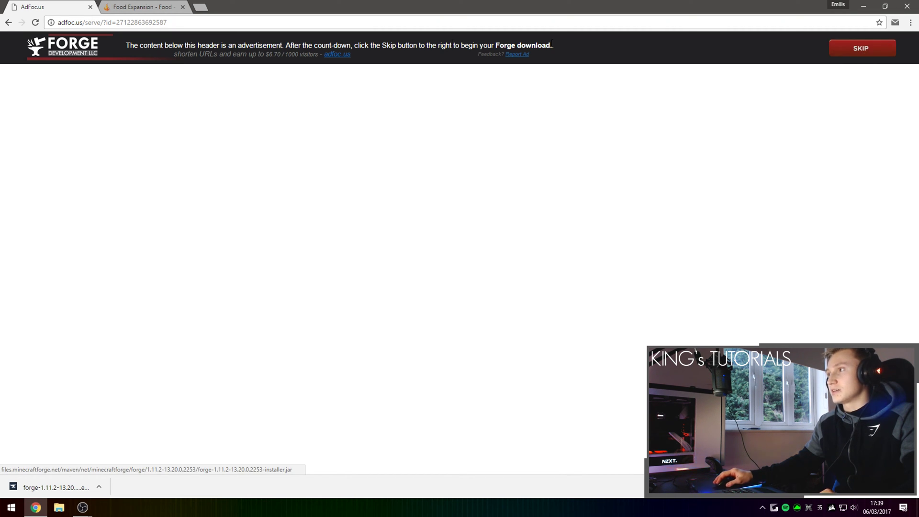
pyautogui.click(861, 48)
# Examine the Food Expansion mod page on Curse and its other downloads for the file matching game version 1.11.2.
pyautogui.click(142, 7)
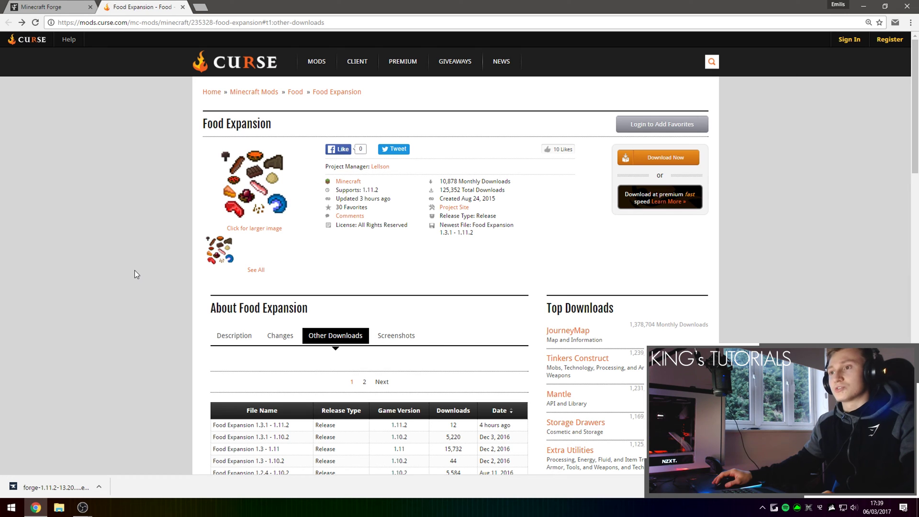
pyautogui.moveTo(287, 125); pyautogui.dragTo(194, 134)
pyautogui.click(168, 231)
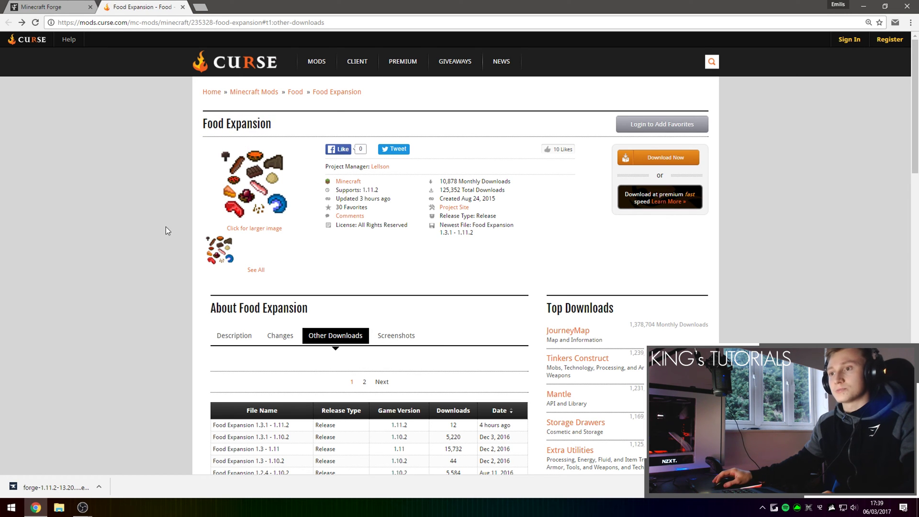
pyautogui.scroll(-3, 177, 254)
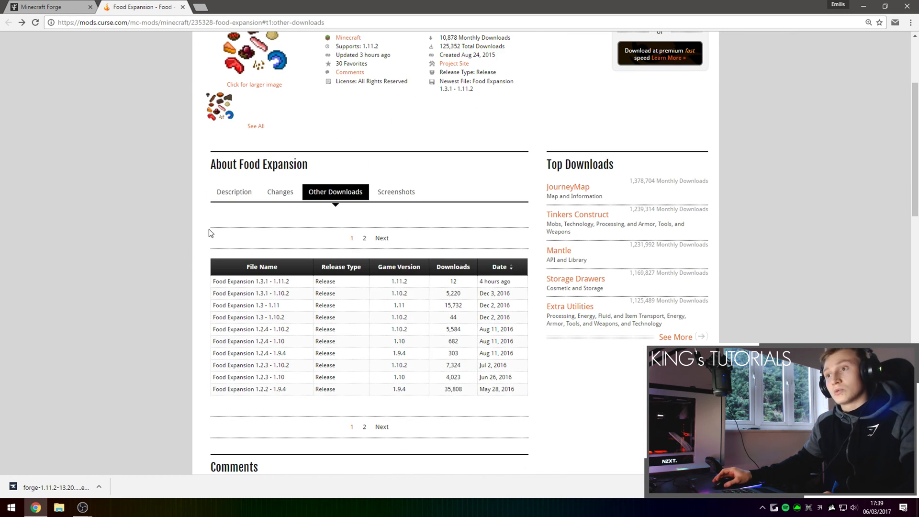
pyautogui.scroll(3, 258, 229)
pyautogui.scroll(-3, 363, 327)
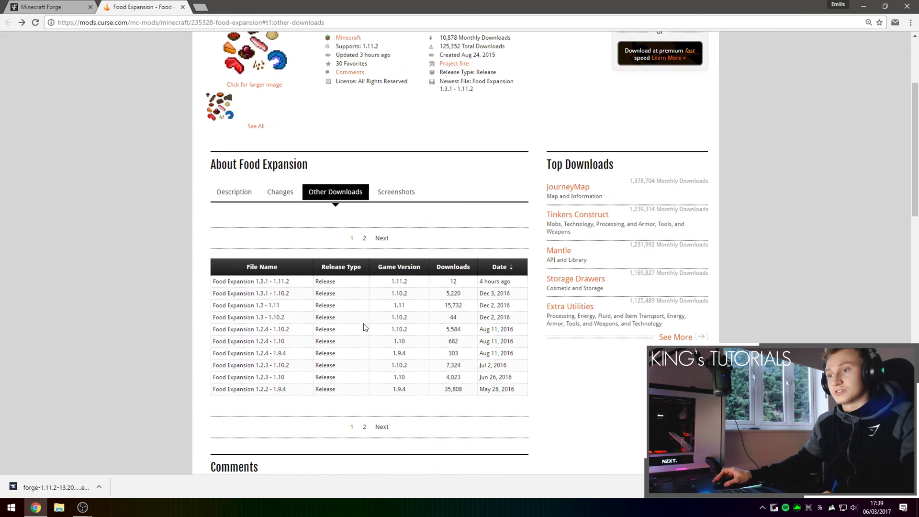
pyautogui.click(415, 279)
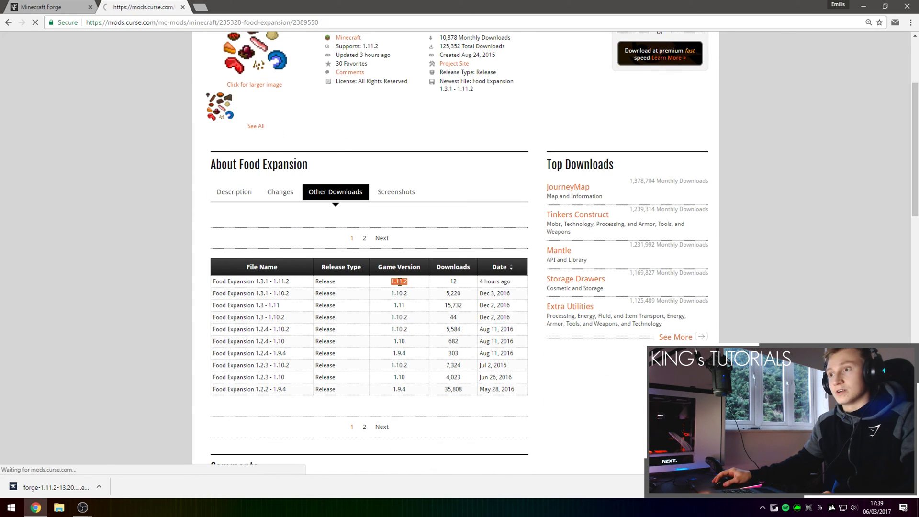
pyautogui.click(8, 22)
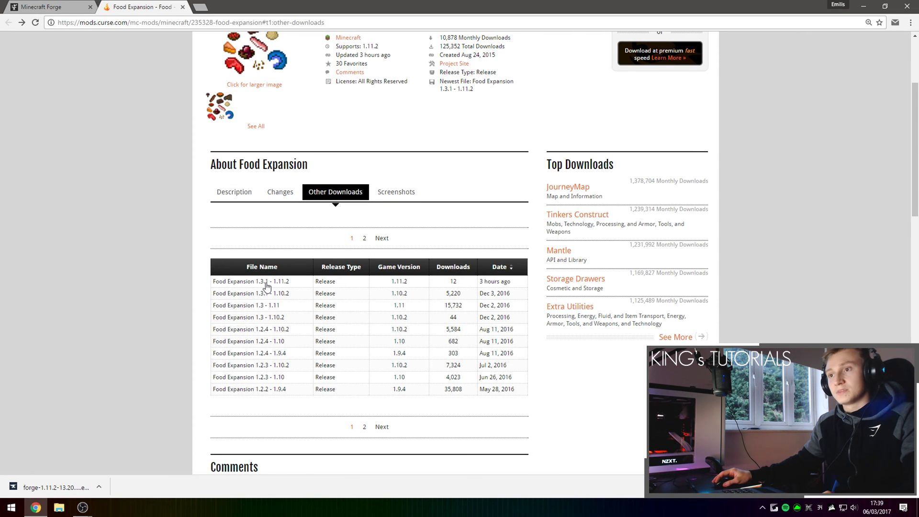
# Download the Food Expansion 1.3.1 - 1.11.2 mod, choosing to keep the JAR file, and minimize the browser.
pyautogui.click(266, 287)
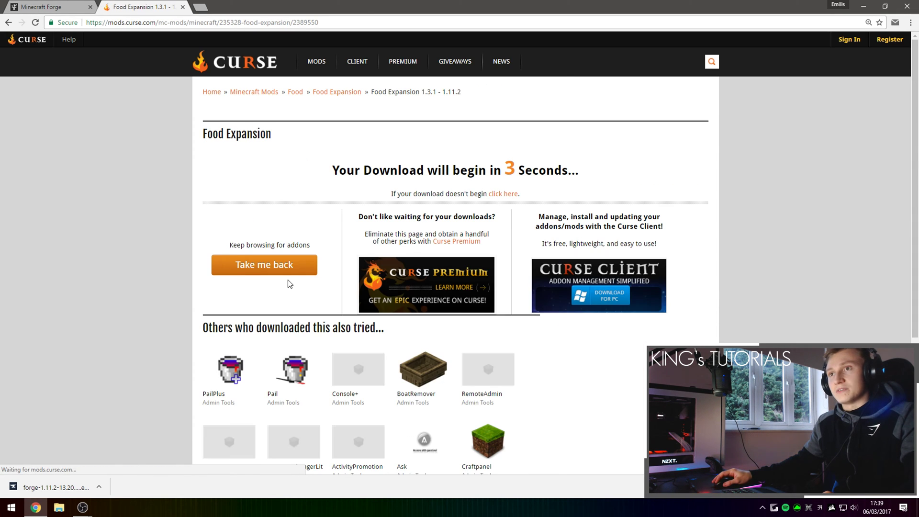
pyautogui.moveTo(323, 165); pyautogui.dragTo(648, 199)
pyautogui.click(621, 173)
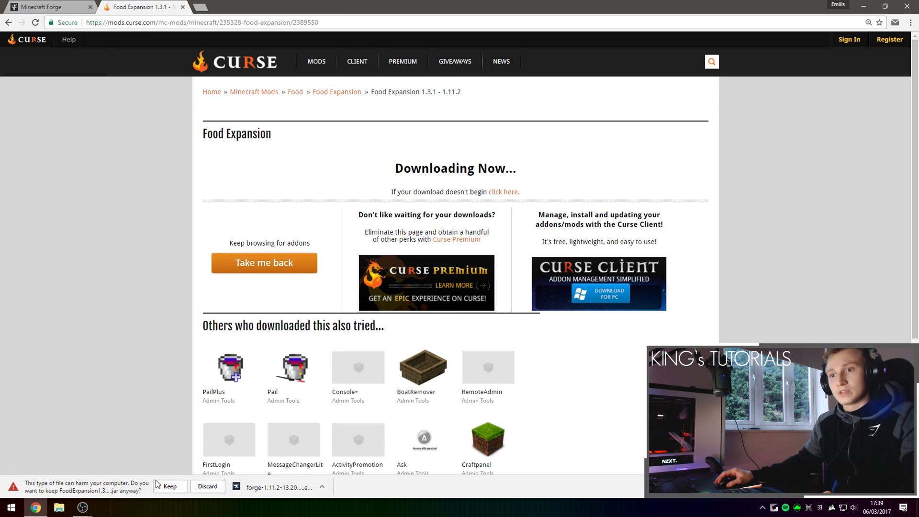
pyautogui.click(170, 486)
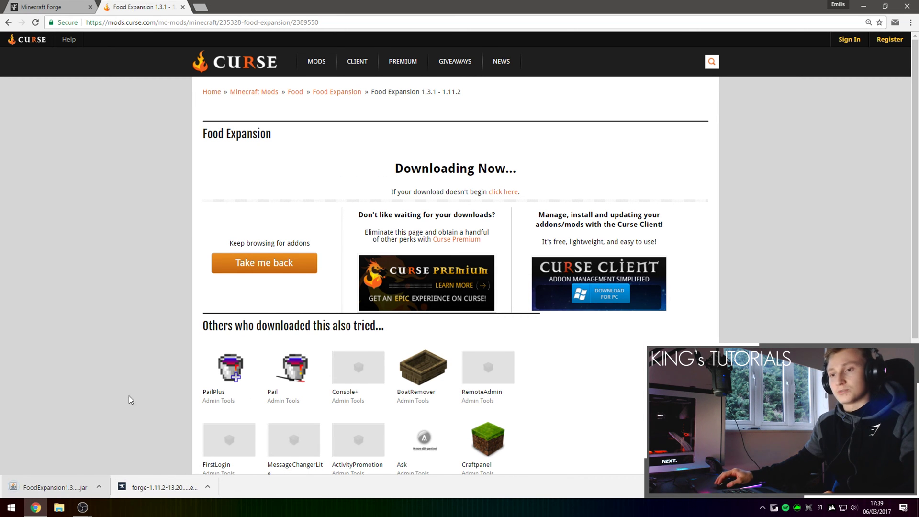
pyautogui.click(864, 6)
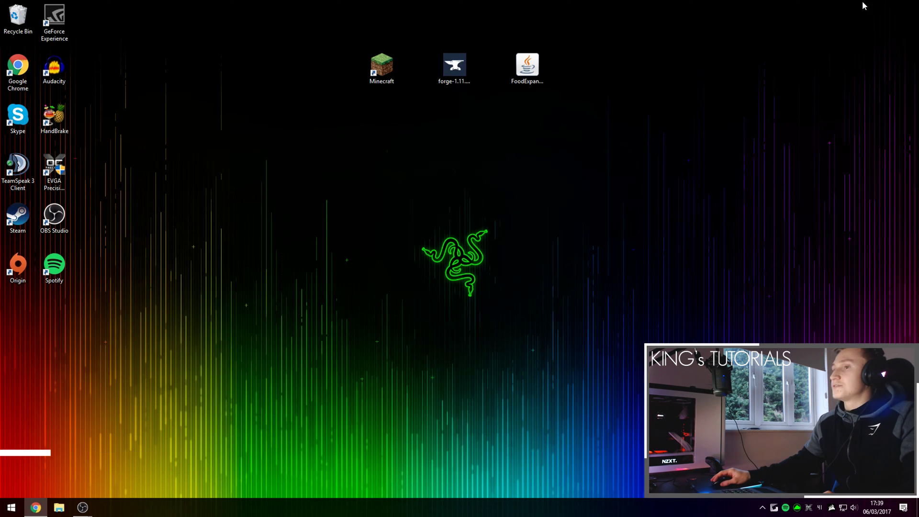
pyautogui.moveTo(427, 17); pyautogui.dragTo(582, 145)
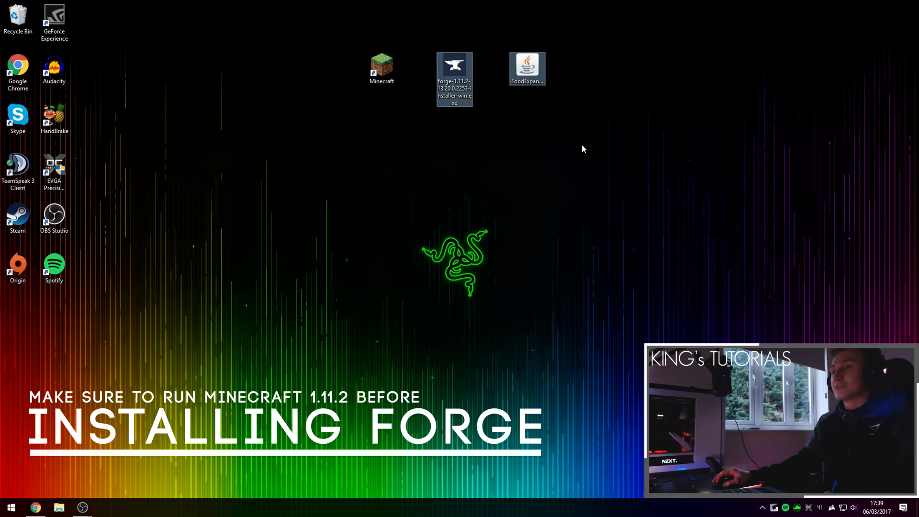
pyautogui.click(582, 144)
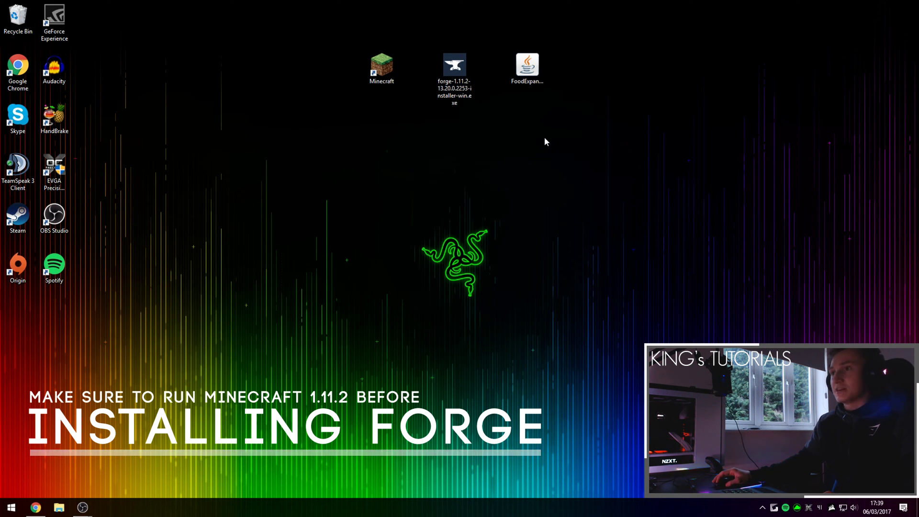
# Open the Minecraft Launcher and save a new launch configuration named Minecraft 1.11.2 that uses version 1.11.2.
pyautogui.doubleClick(382, 77)
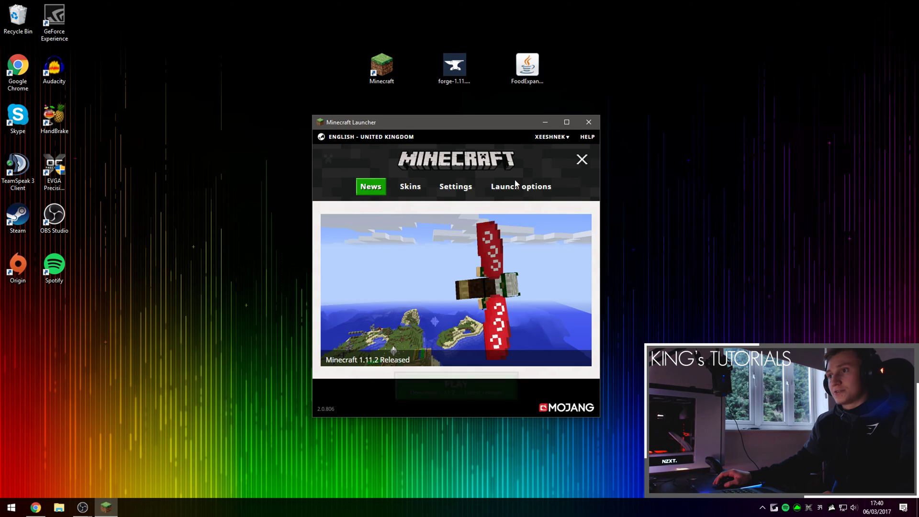
pyautogui.click(526, 188)
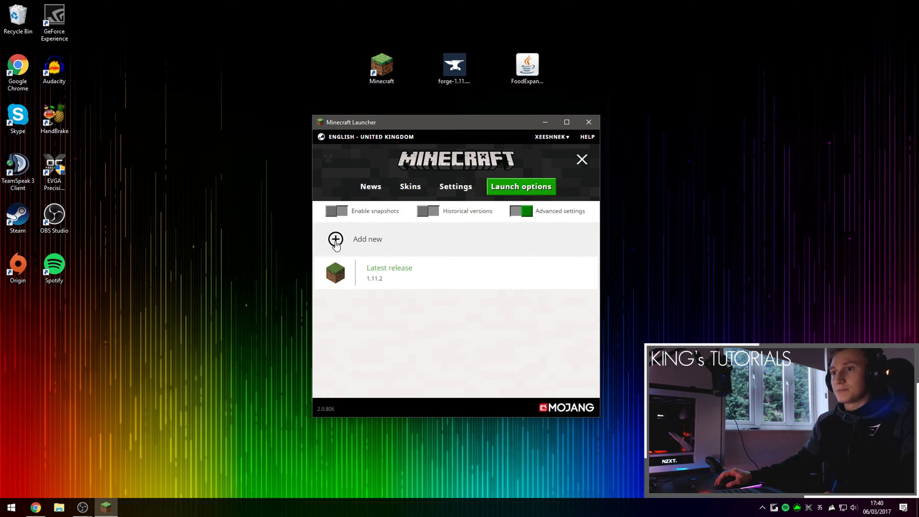
pyautogui.click(337, 239)
pyautogui.click(441, 250)
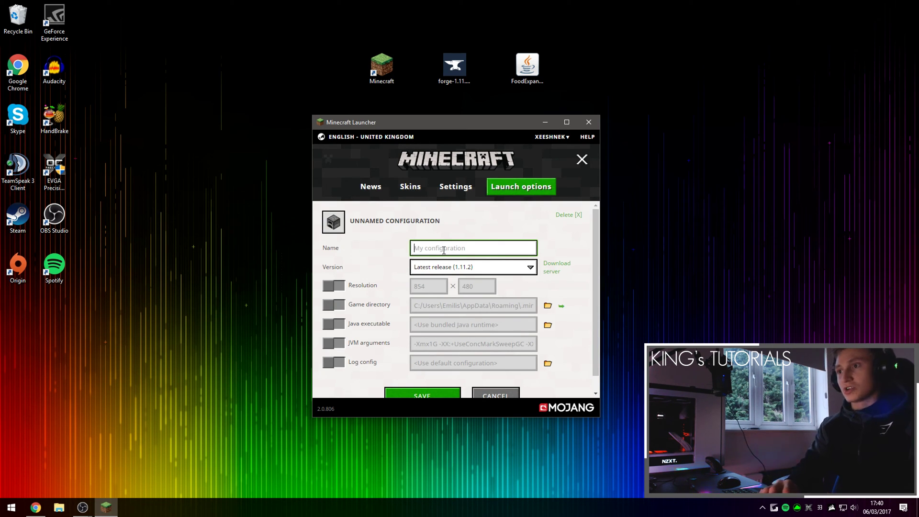
pyautogui.write('Minecraft 1.11.2')
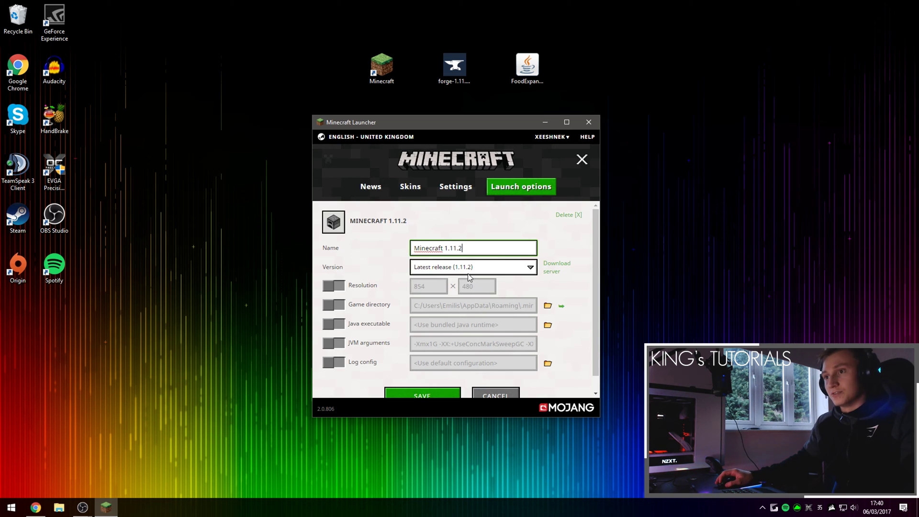
pyautogui.click(425, 268)
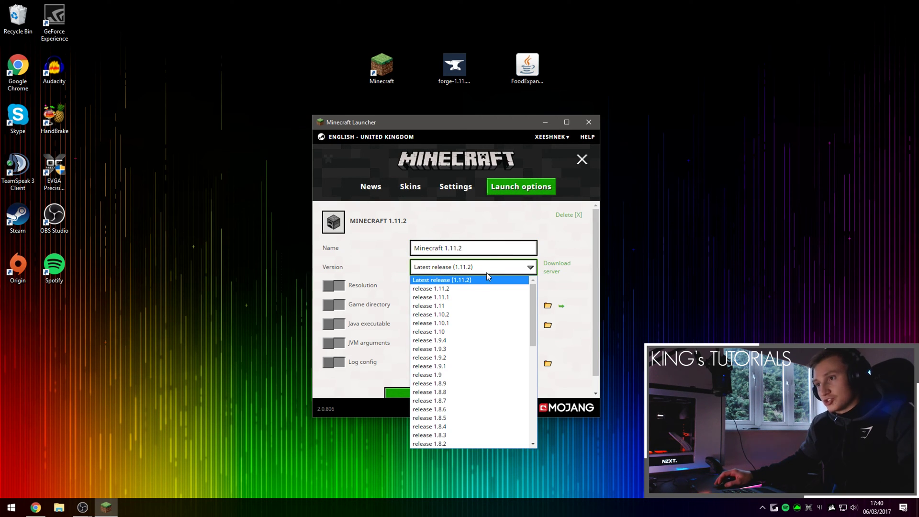
pyautogui.click(455, 290)
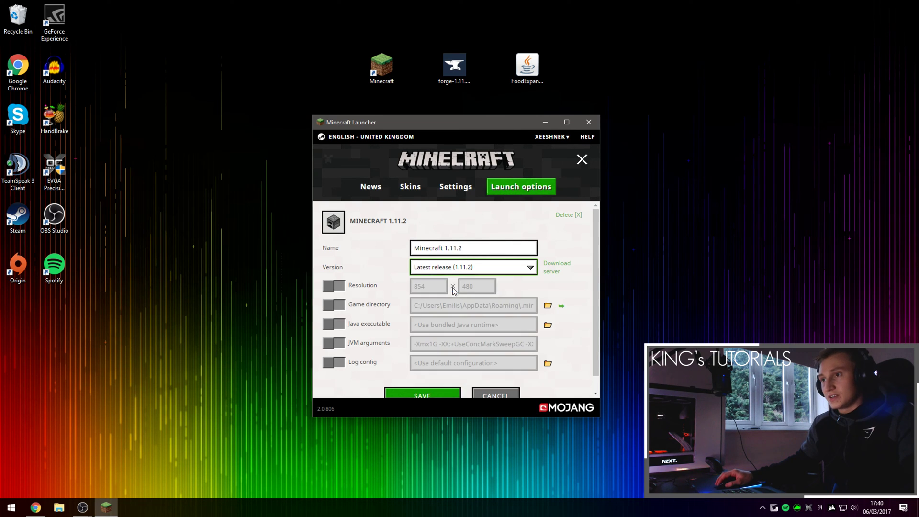
pyautogui.click(438, 391)
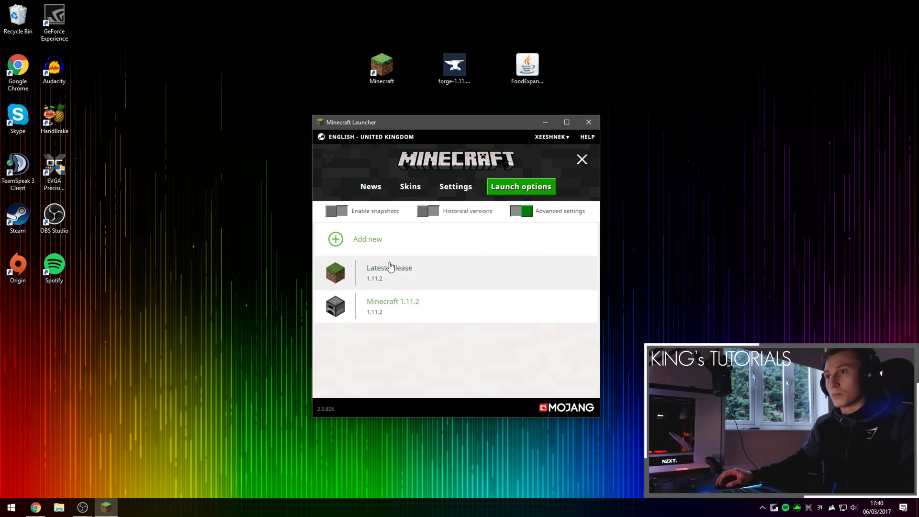
# Run the game once with the Minecraft 1.11.2 configuration, and quit both the game and the launcher.
pyautogui.click(376, 191)
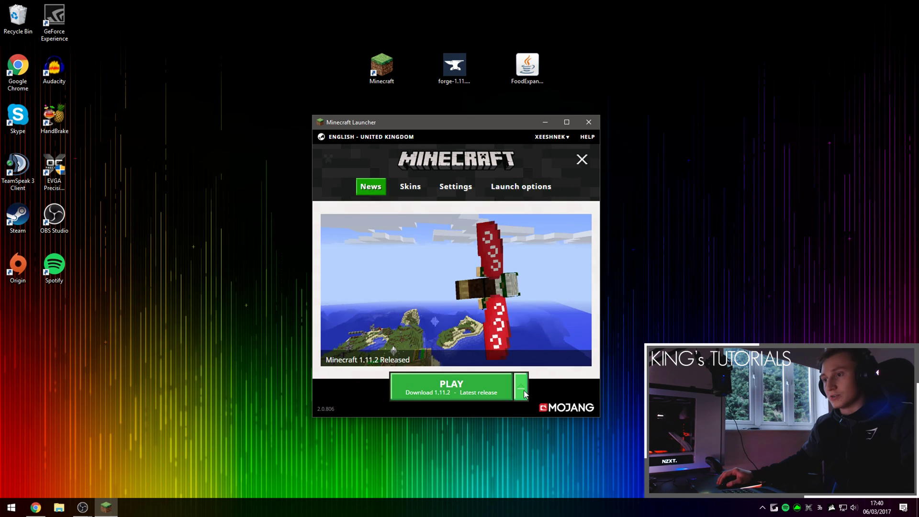
pyautogui.click(521, 388)
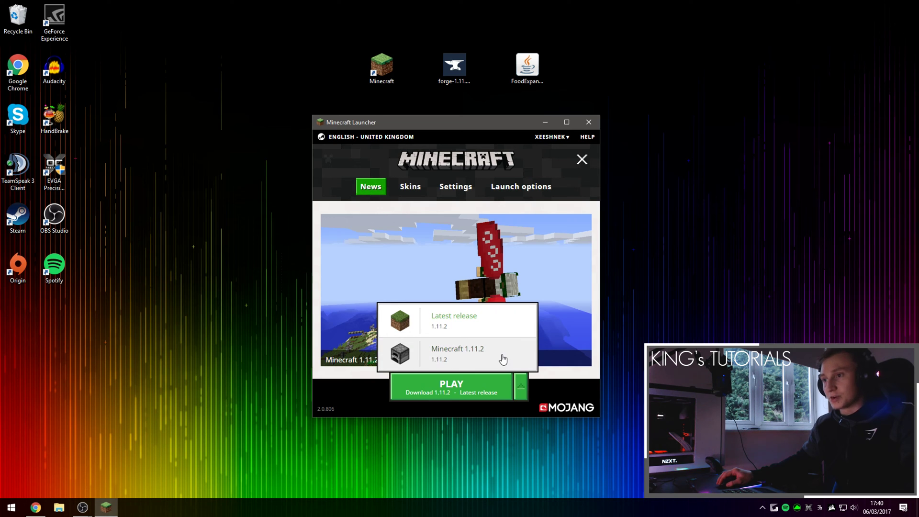
pyautogui.click(471, 360)
pyautogui.click(467, 386)
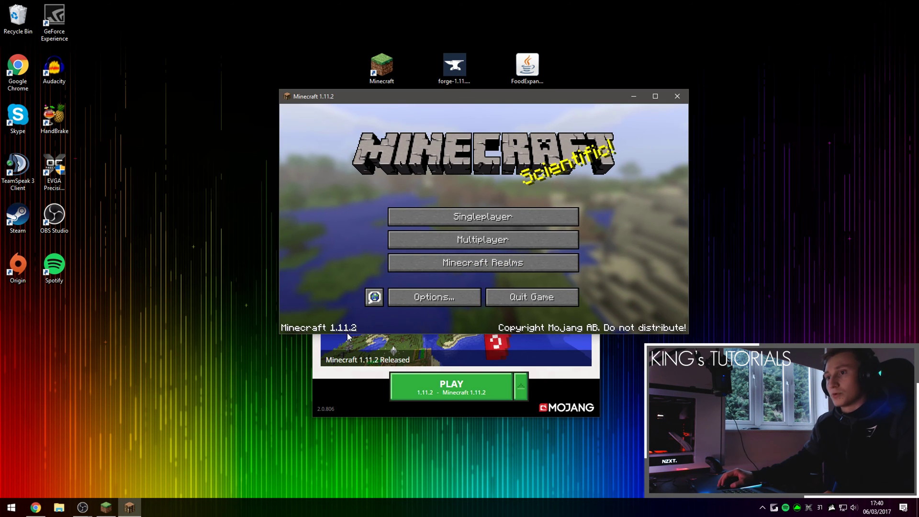
pyautogui.click(540, 299)
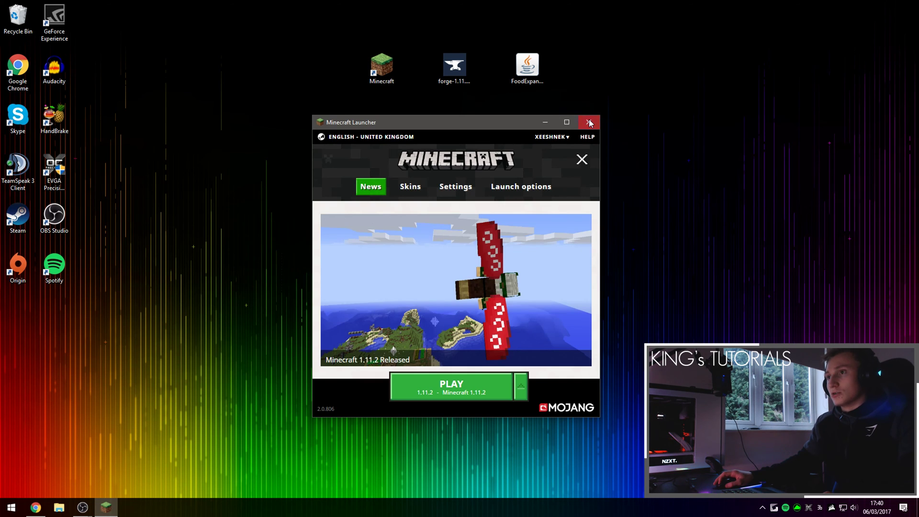
pyautogui.click(589, 123)
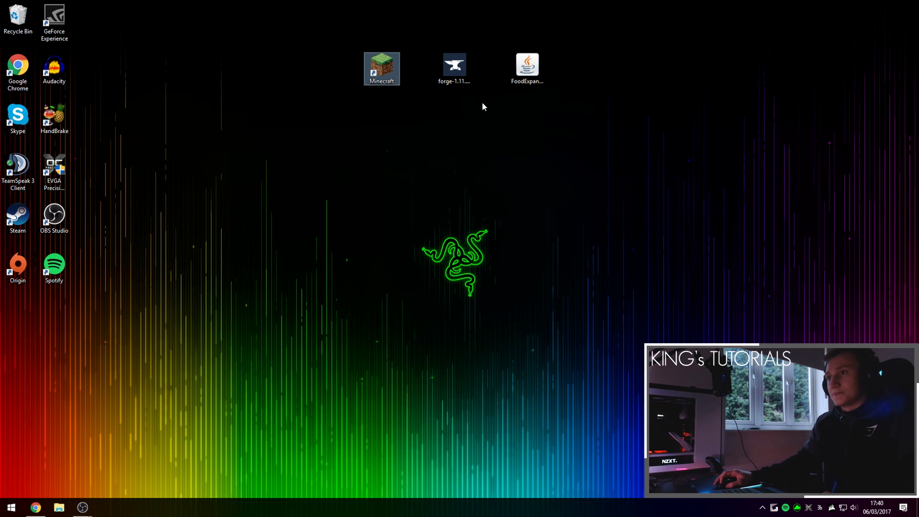
# Run the Forge 1.11.2 installer, allow it through the security warning, install the client, and dismiss the completion notice.
pyautogui.doubleClick(450, 73)
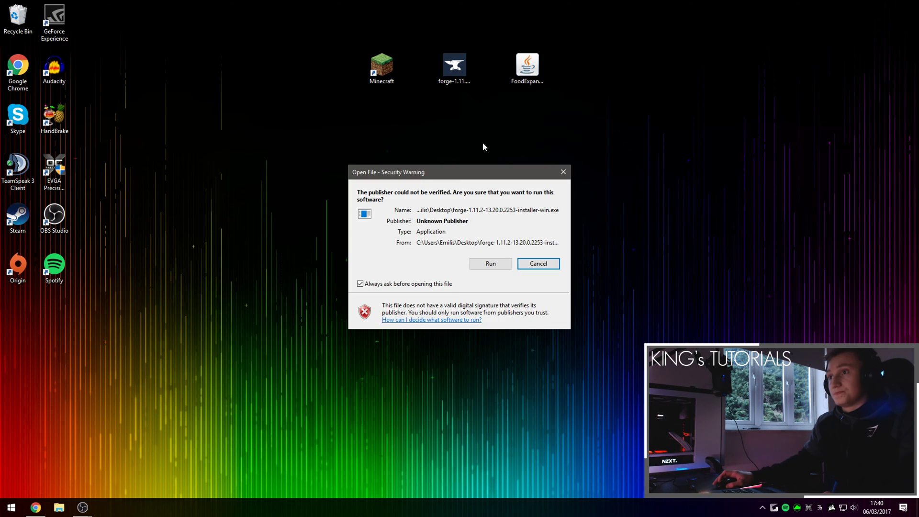
pyautogui.click(493, 264)
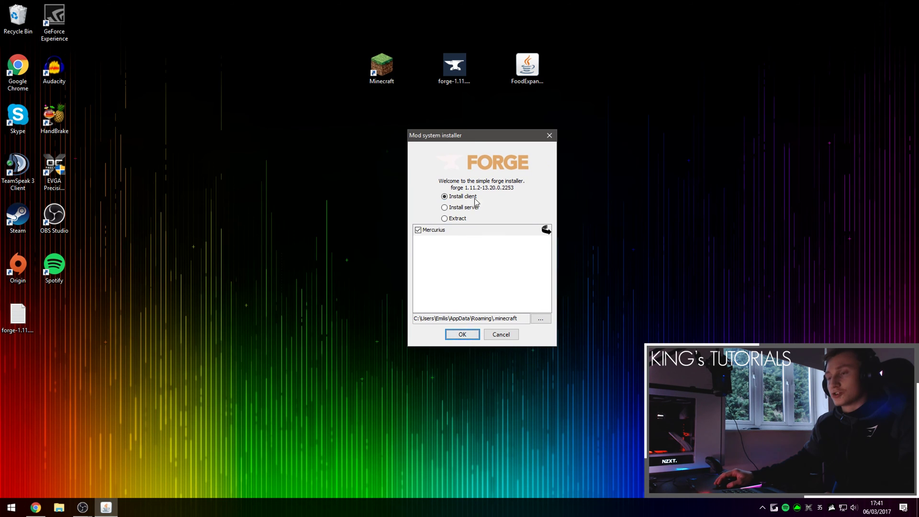
pyautogui.click(462, 197)
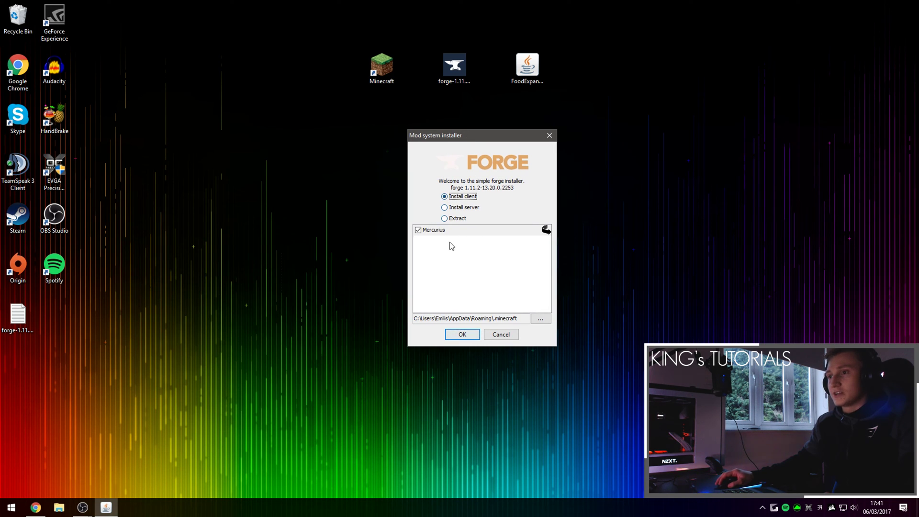
pyautogui.click(471, 336)
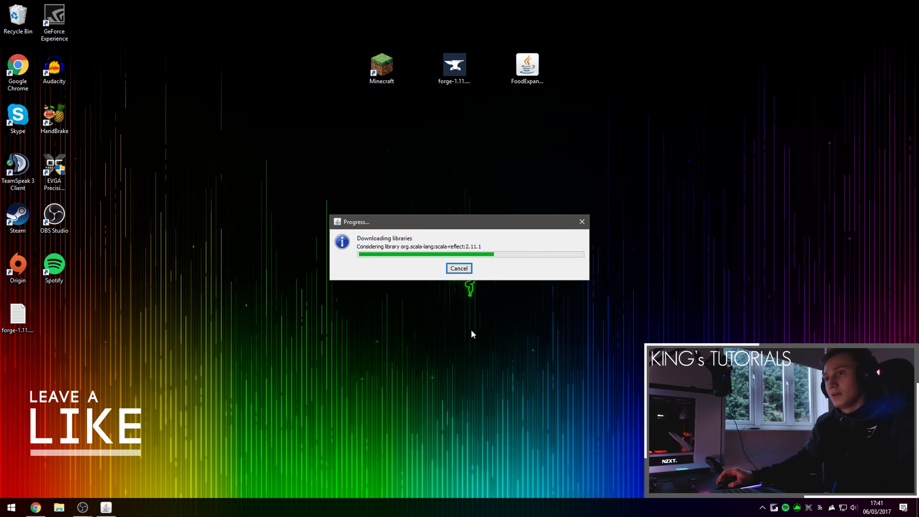
pyautogui.moveTo(437, 230); pyautogui.dragTo(445, 176)
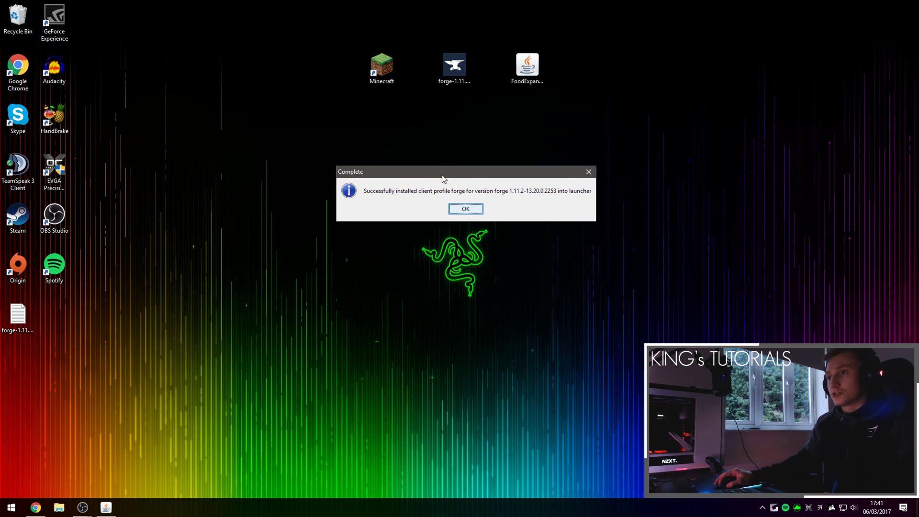
pyautogui.click(466, 209)
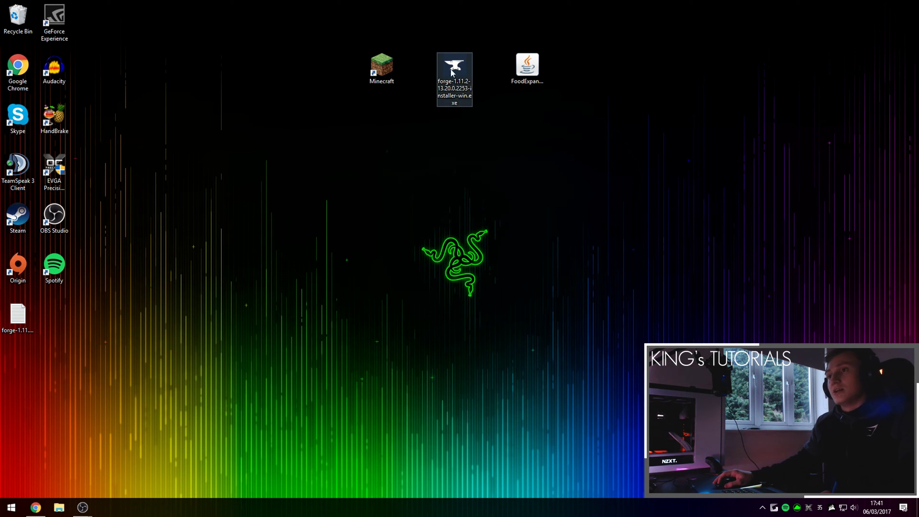
pyautogui.moveTo(423, 27); pyautogui.dragTo(477, 128)
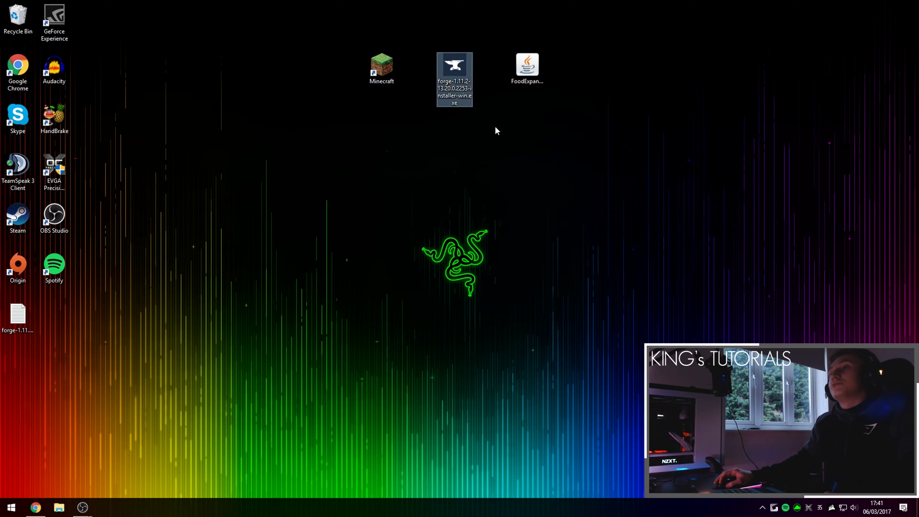
# Open the Minecraft Launcher, select the forge profile 1.11.2-forge1.11.2-13.20.0.2253, and start the game.
pyautogui.click(381, 64)
pyautogui.doubleClick(381, 64)
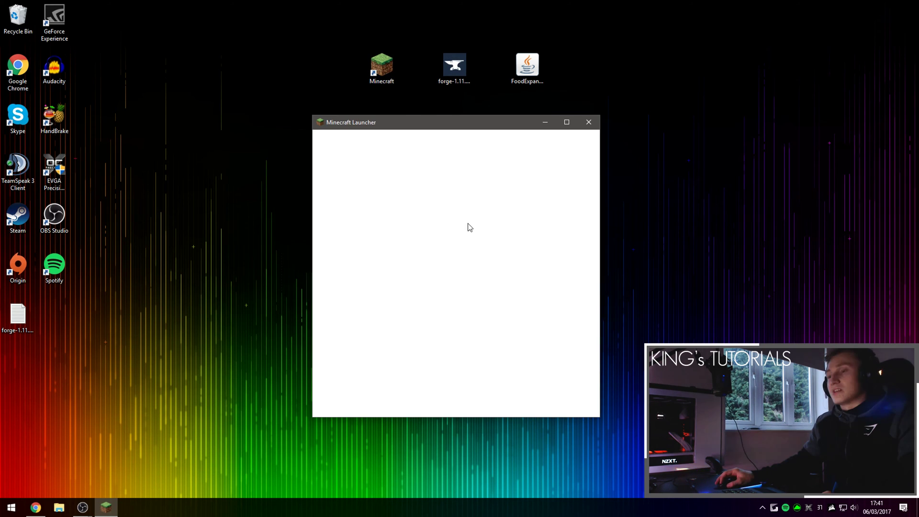
pyautogui.moveTo(437, 123); pyautogui.dragTo(444, 119)
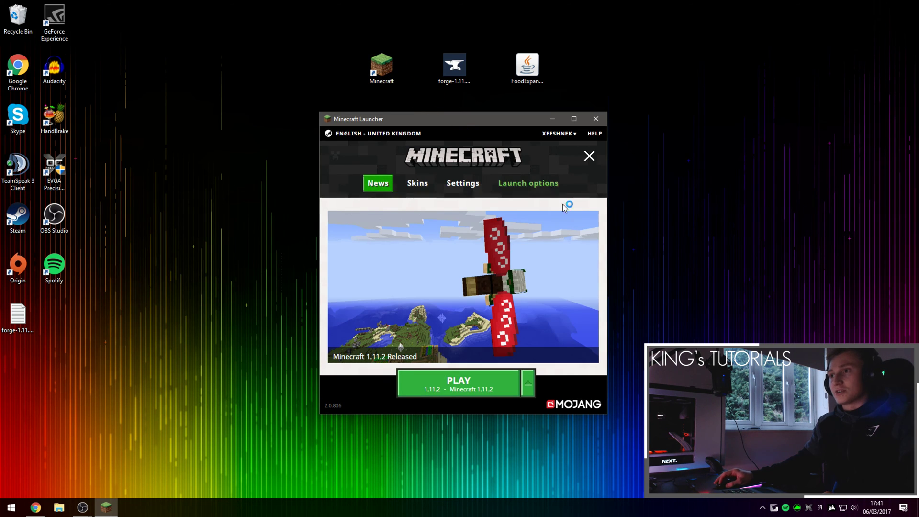
pyautogui.click(523, 187)
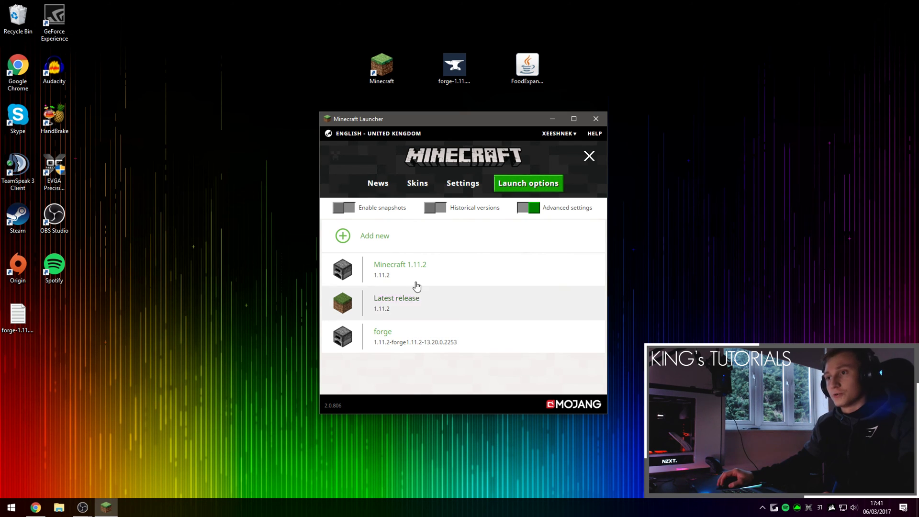
pyautogui.click(386, 187)
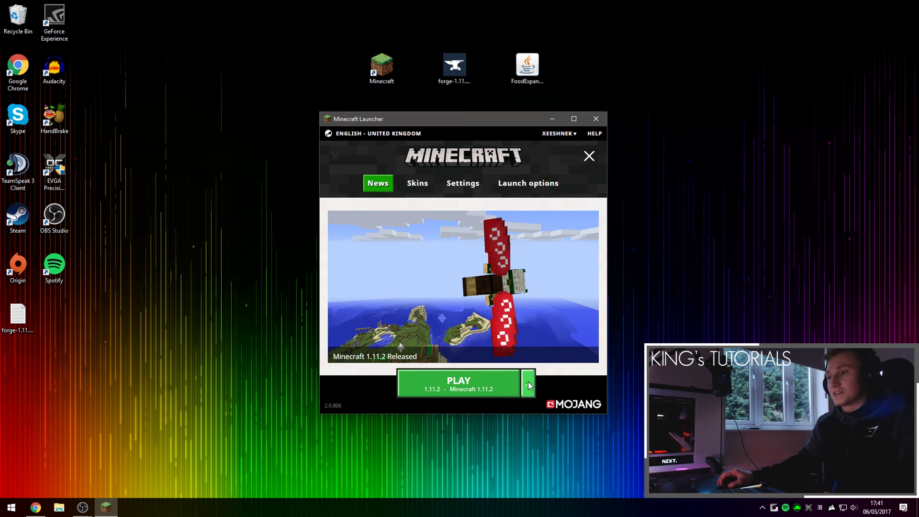
pyautogui.click(528, 386)
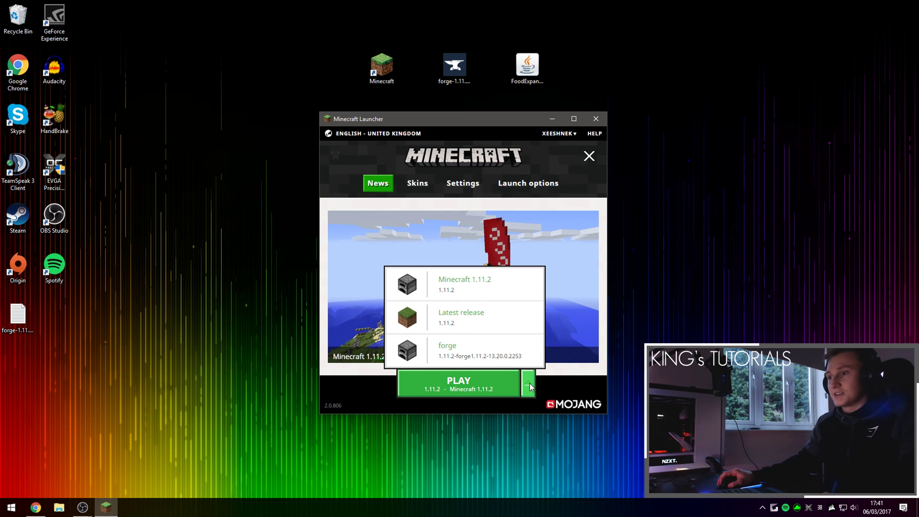
pyautogui.click(469, 352)
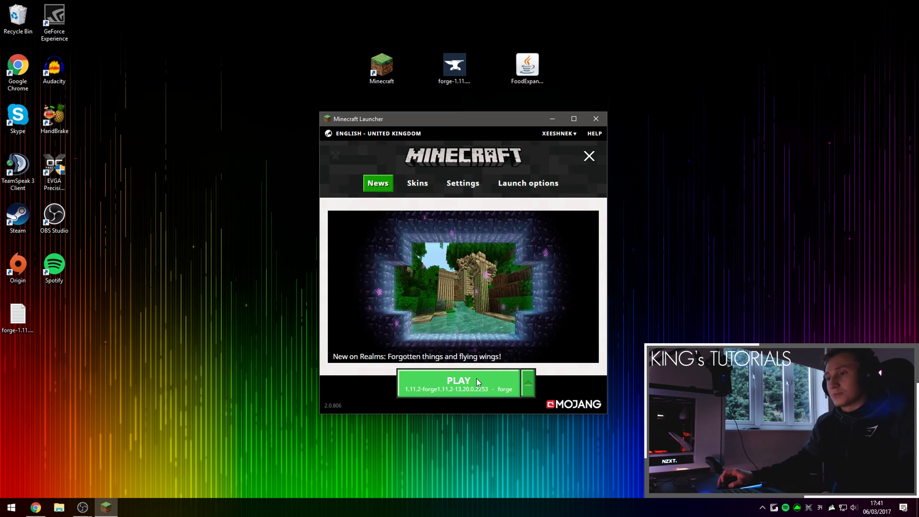
pyautogui.click(476, 379)
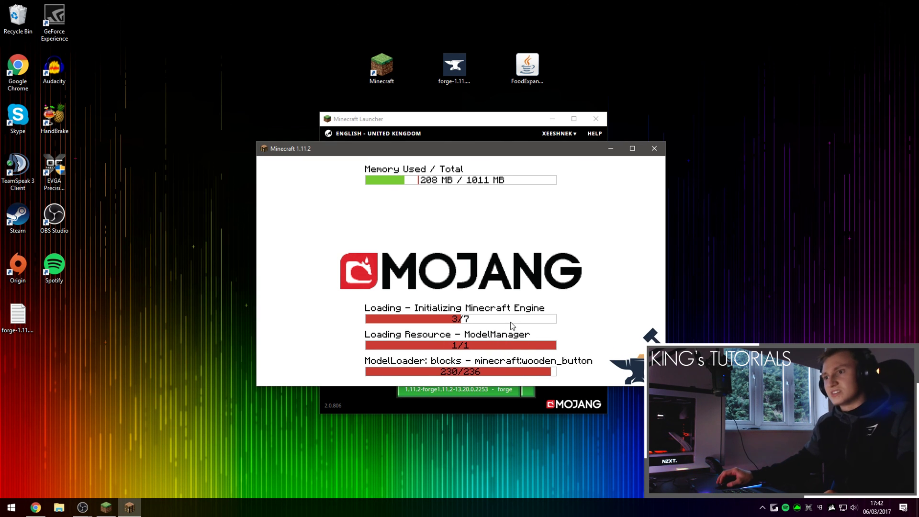
pyautogui.click(527, 67)
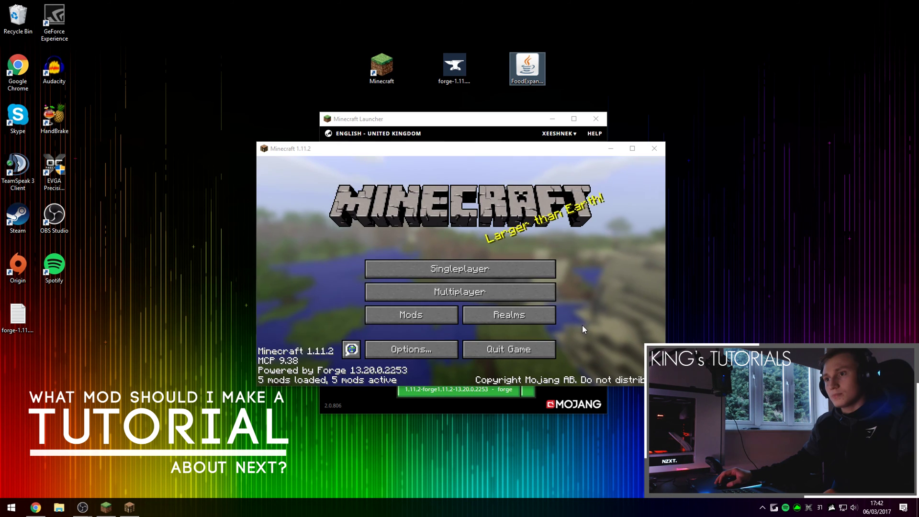
# Look through the game's mod list, and close both the game and the launcher.
pyautogui.click(414, 317)
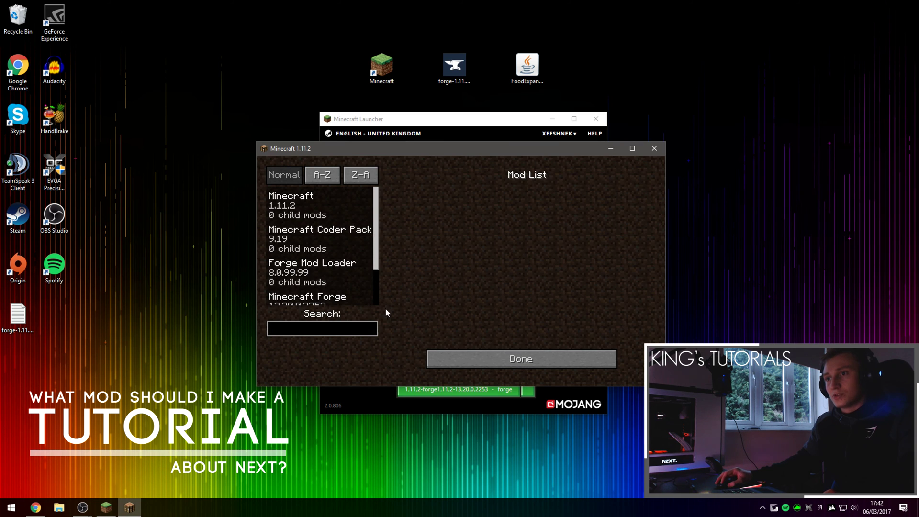
pyautogui.scroll(-3, 378, 273)
pyautogui.scroll(3, 382, 325)
pyautogui.click(495, 360)
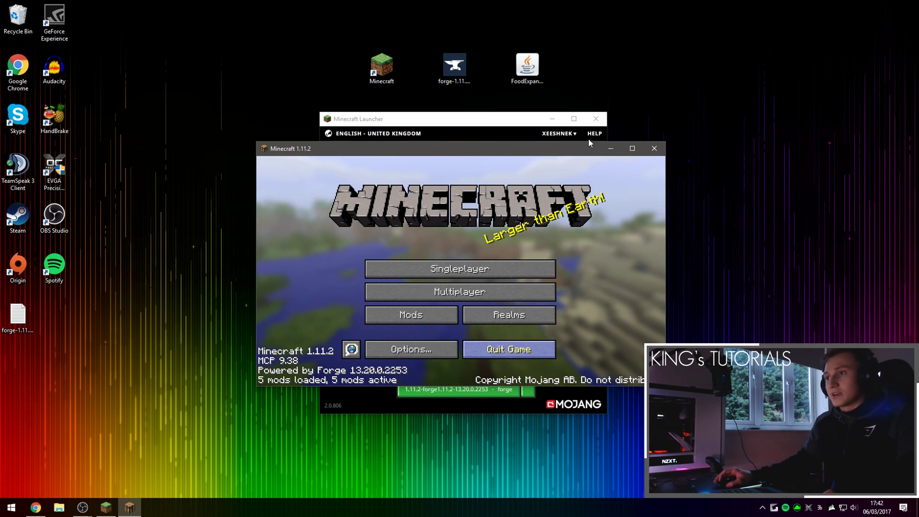
pyautogui.click(597, 118)
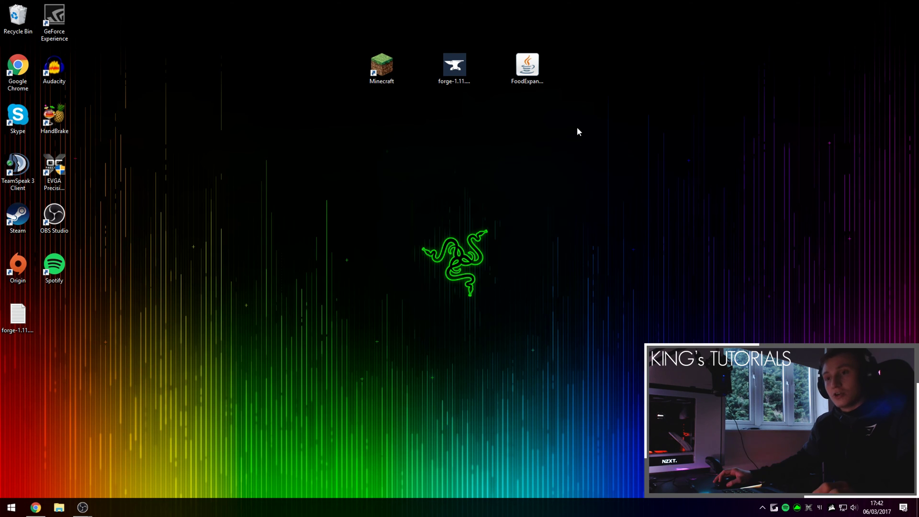
pyautogui.moveTo(452, 29); pyautogui.dragTo(571, 118)
pyautogui.click(549, 99)
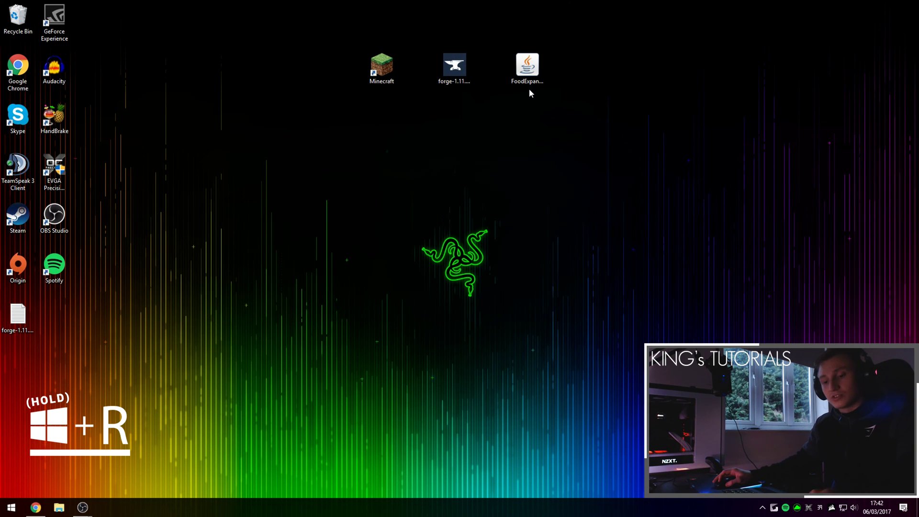
# Open %appdata%/.minecraft through the Run dialog, move the Food Expansion JAR from the desktop into the mods folder, and close the folder window.
pyautogui.press('super+r')
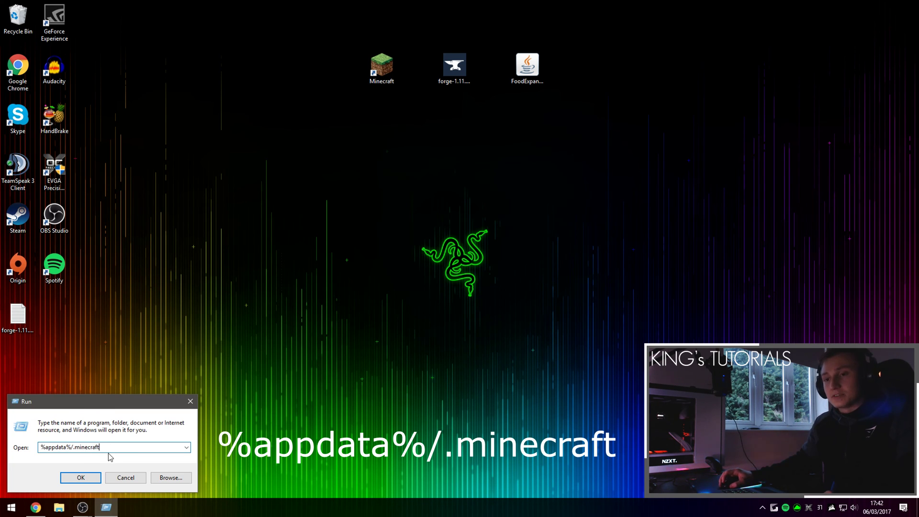
pyautogui.click(94, 481)
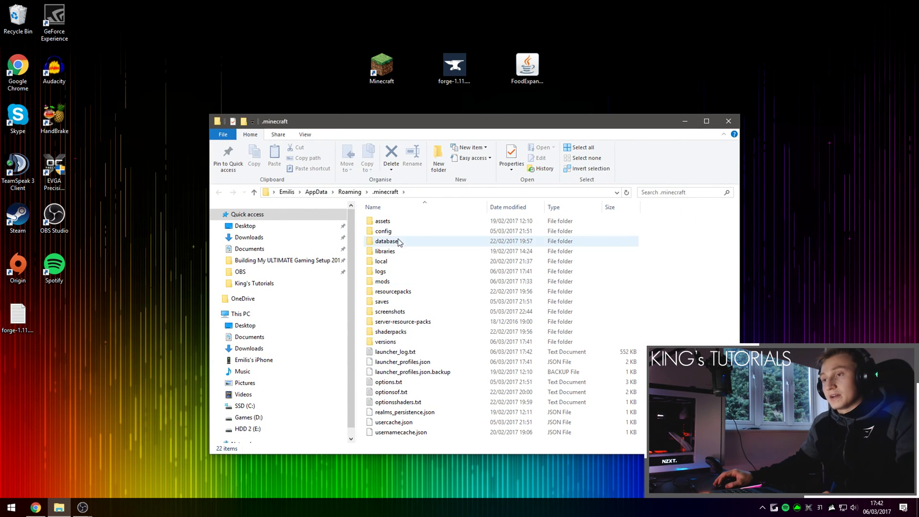
pyautogui.doubleClick(421, 284)
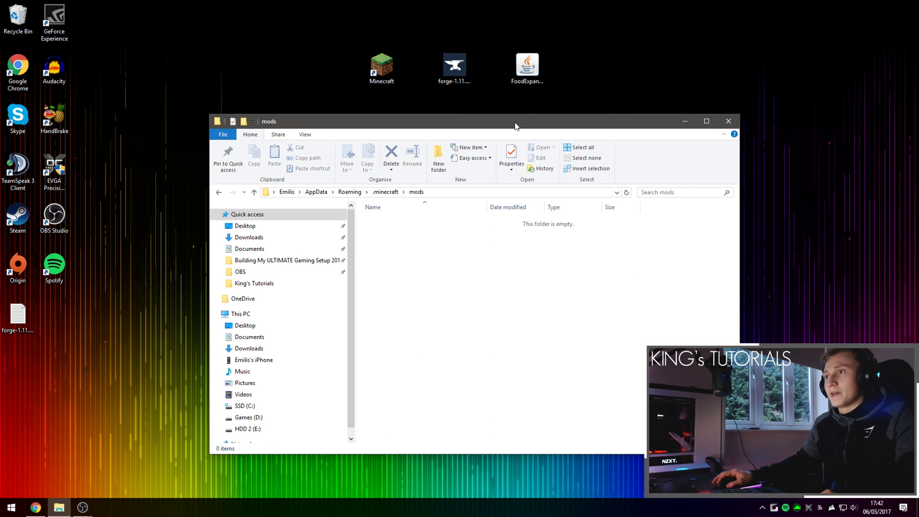
pyautogui.click(527, 72)
pyautogui.moveTo(584, 36); pyautogui.dragTo(513, 288)
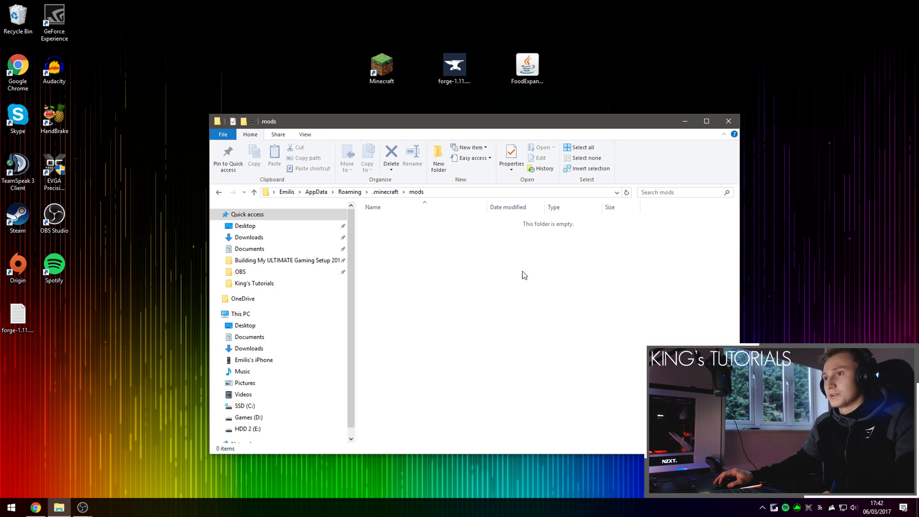
pyautogui.click(730, 122)
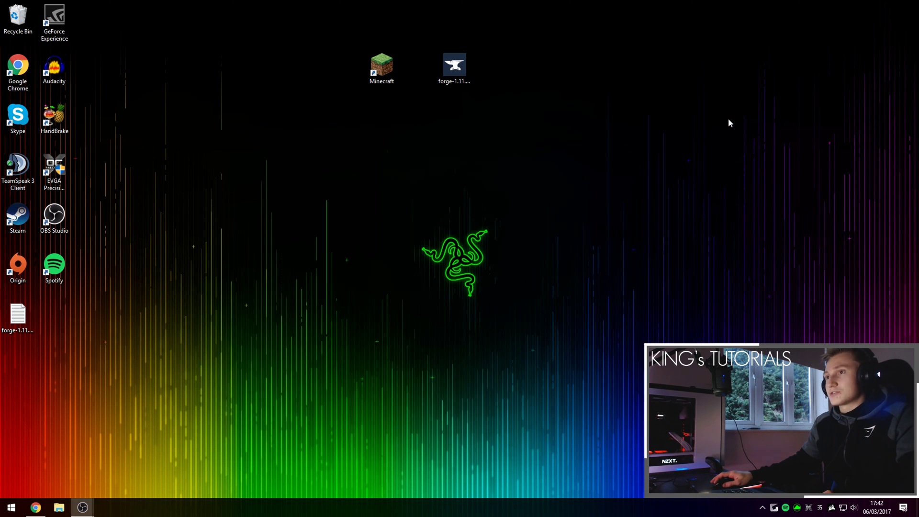
# Reopen the Minecraft Launcher and start the game with the forge profile.
pyautogui.doubleClick(386, 69)
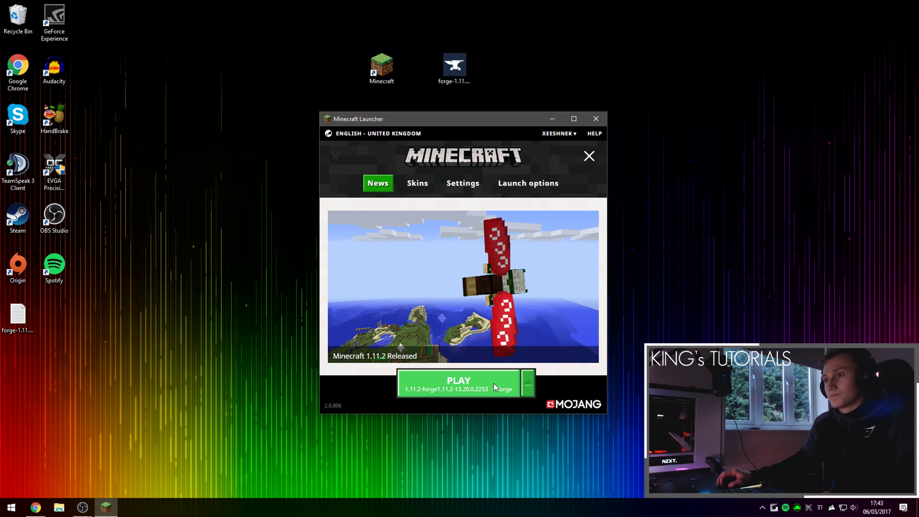
pyautogui.click(526, 385)
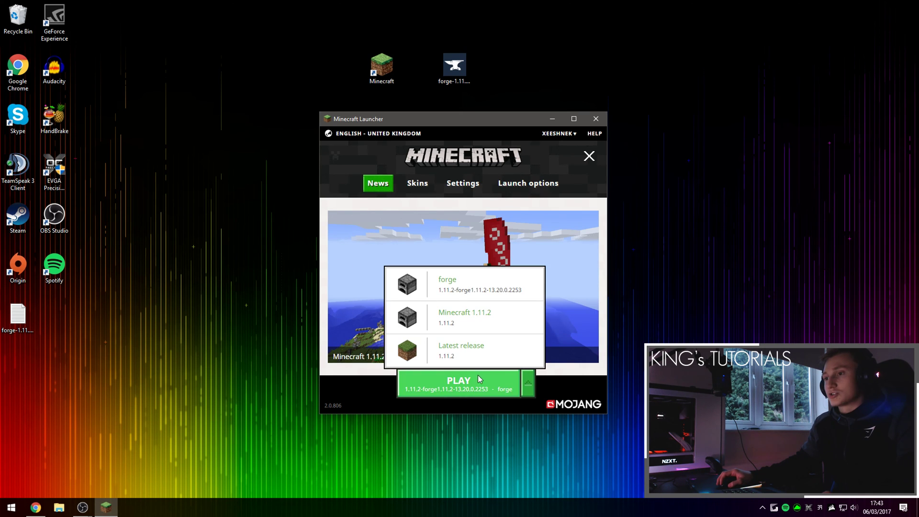
pyautogui.click(475, 287)
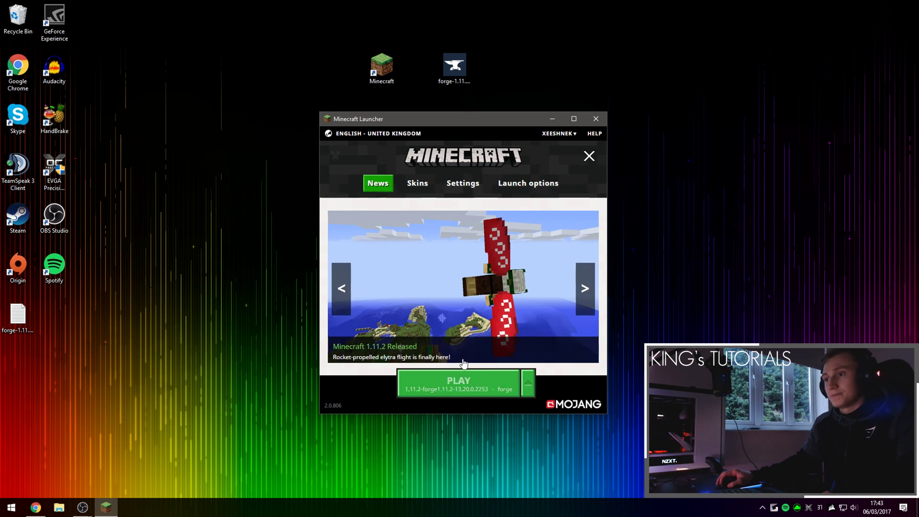
pyautogui.click(464, 379)
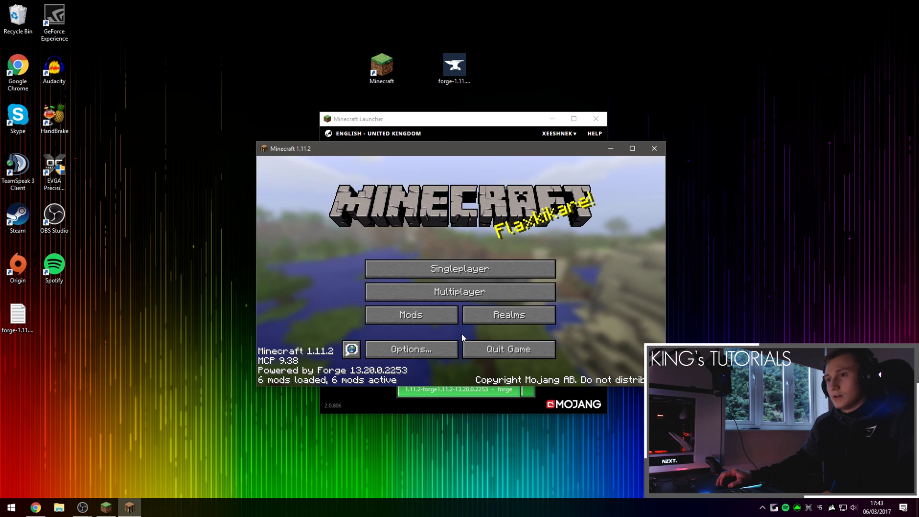
# Find Food Expansion in the game's mod list, view its details, and return to the title screen.
pyautogui.click(381, 312)
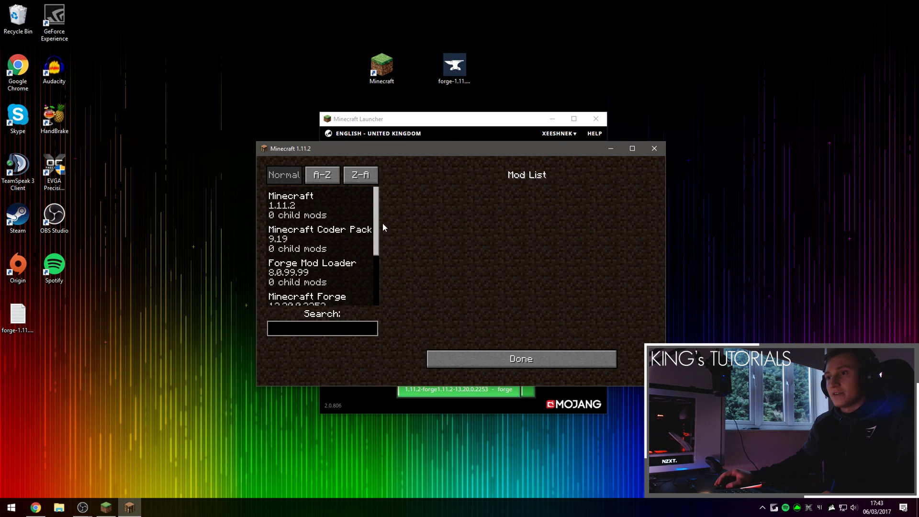
pyautogui.moveTo(375, 222); pyautogui.dragTo(380, 342)
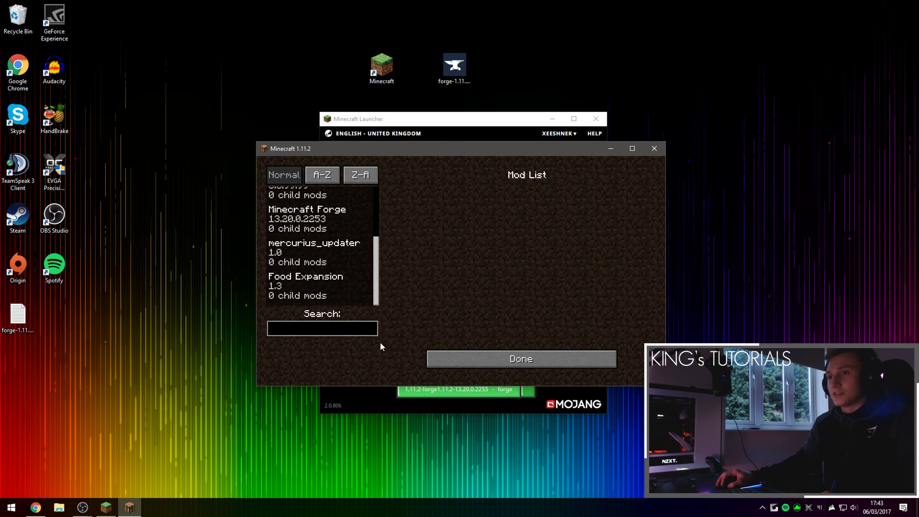
pyautogui.click(330, 284)
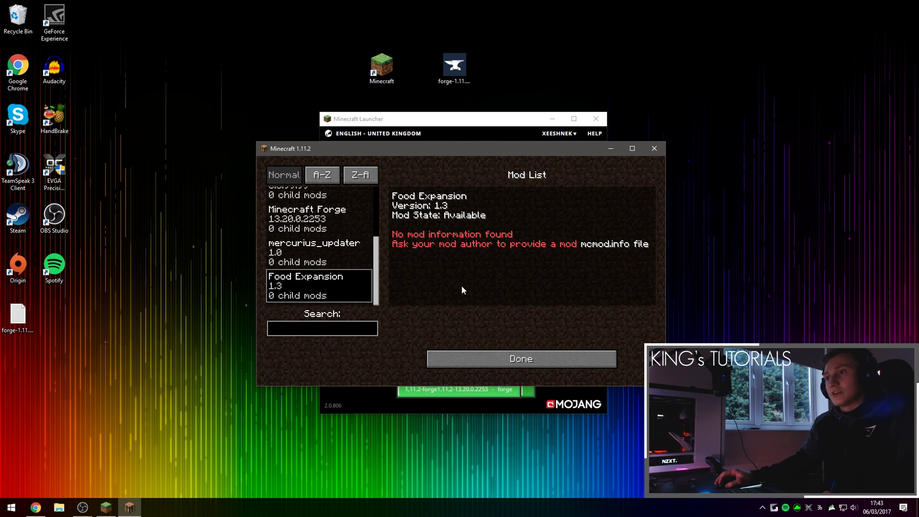
pyautogui.click(521, 363)
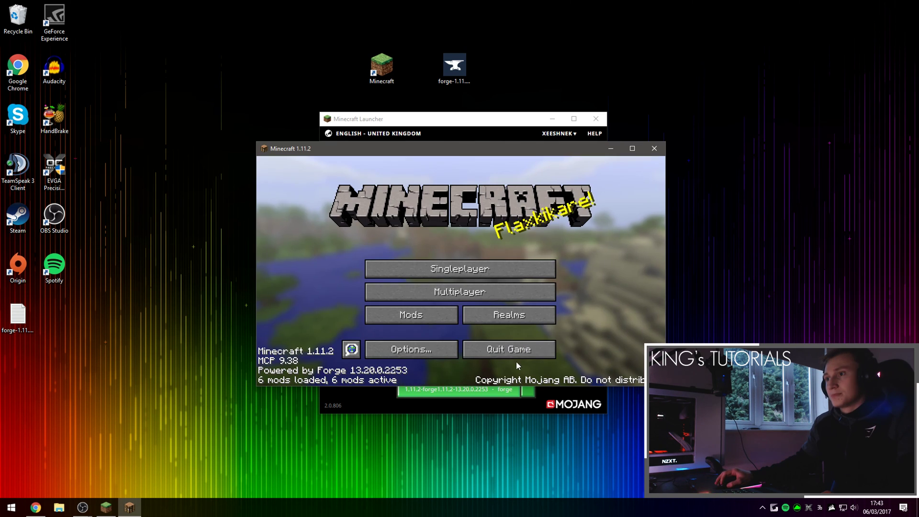
# Create a new singleplayer world named New World in Creative mode.
pyautogui.click(465, 271)
pyautogui.click(527, 346)
pyautogui.click(459, 274)
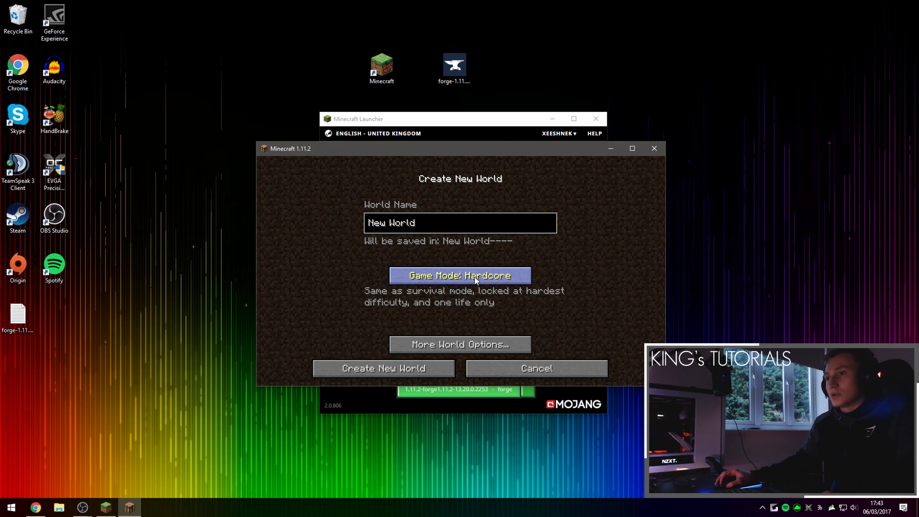
pyautogui.click(460, 273)
pyautogui.click(378, 368)
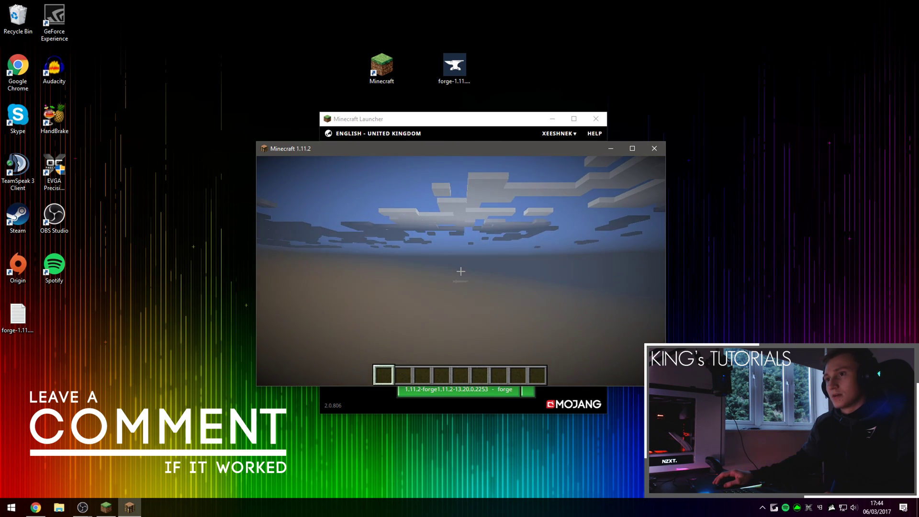
# Pause the world, maximize the game window, and resume playing.
pyautogui.press('Escape')
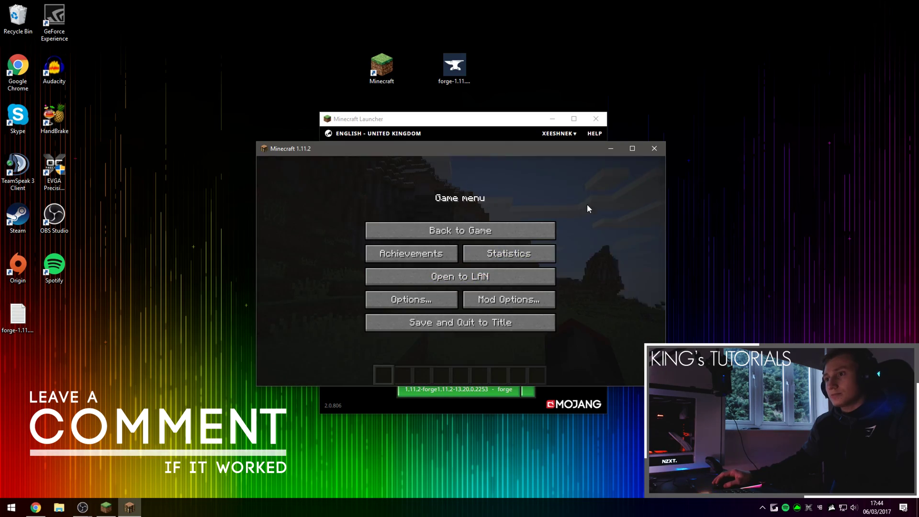
pyautogui.click(633, 148)
pyautogui.press('Escape')
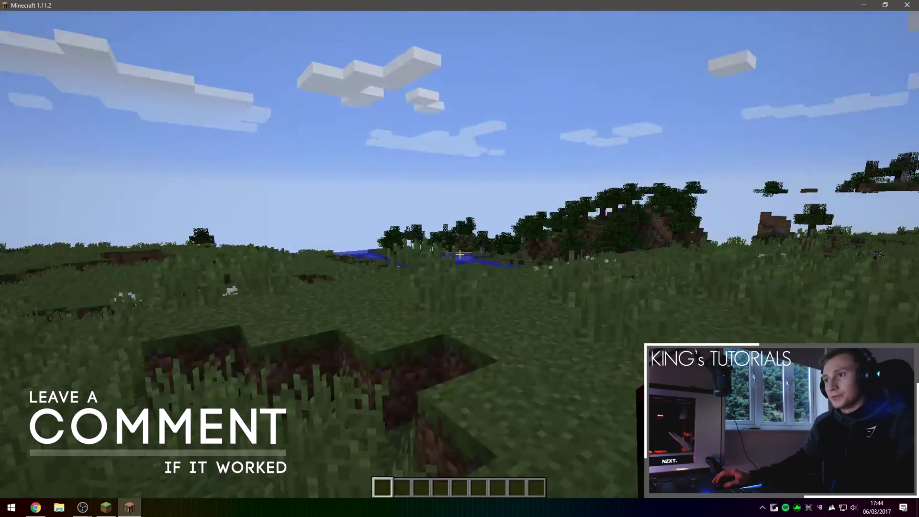
# Open the creative inventory and view the Food Expansion items on its second page.
pyautogui.press('e')
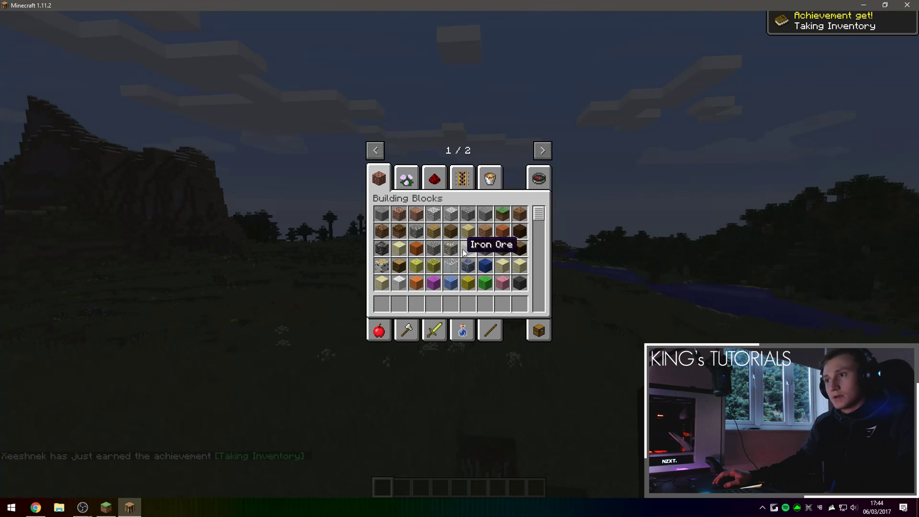
pyautogui.click(538, 157)
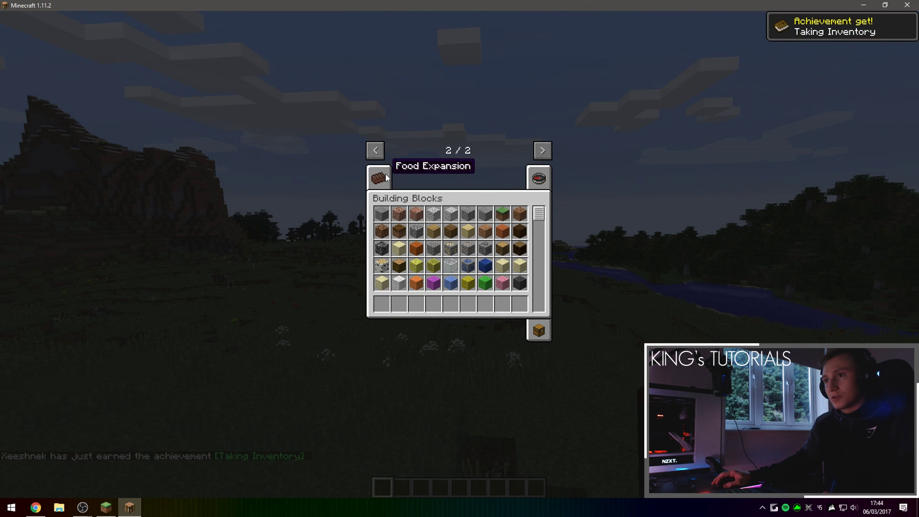
pyautogui.click(378, 178)
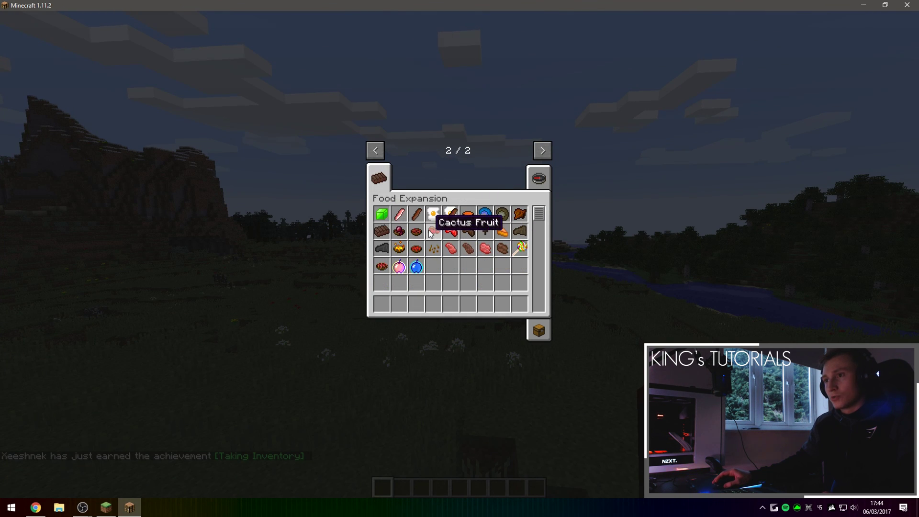